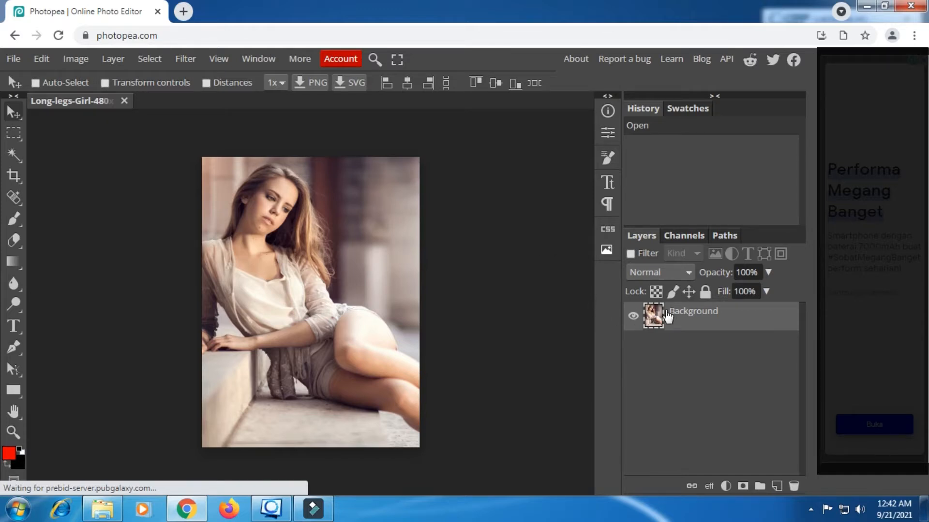
Duplicate the Background layer and start Magic Cut on the copy.
right_click(702, 314)
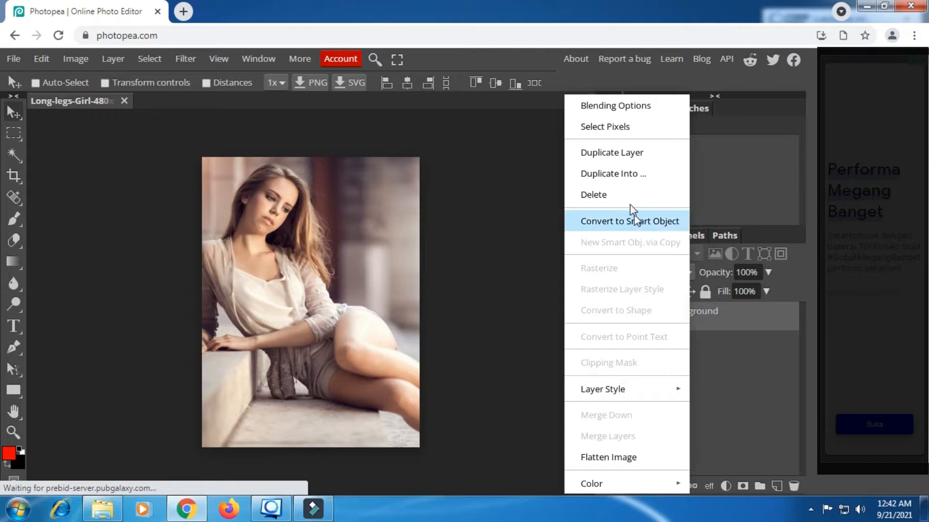
left_click(615, 157)
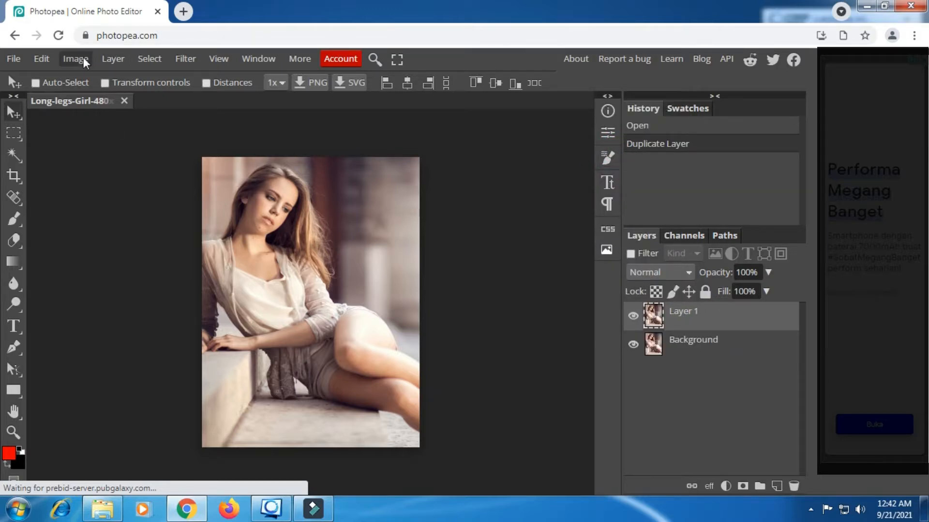
left_click(154, 59)
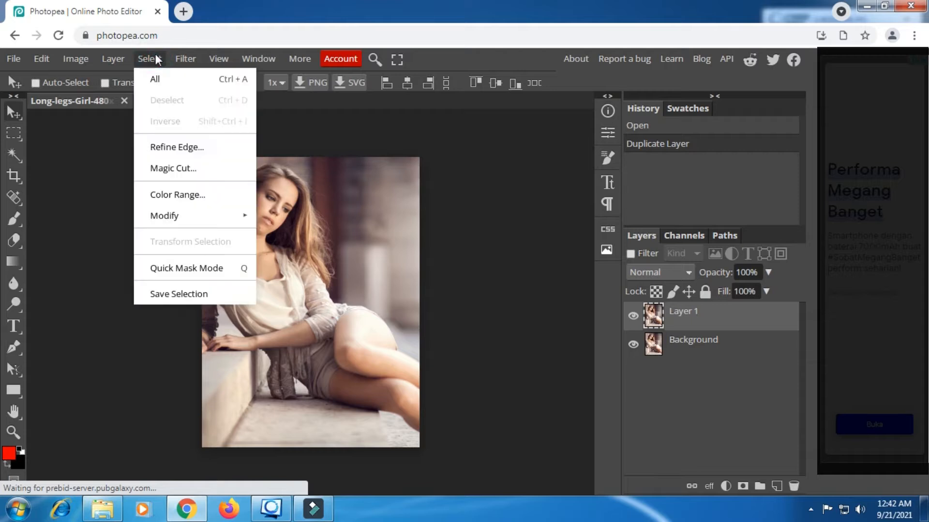
left_click(194, 171)
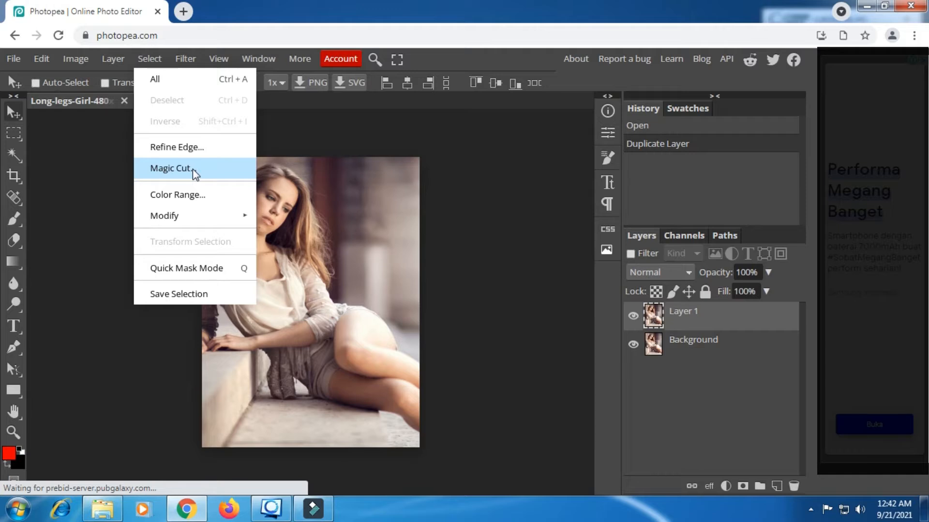
left_click(195, 170)
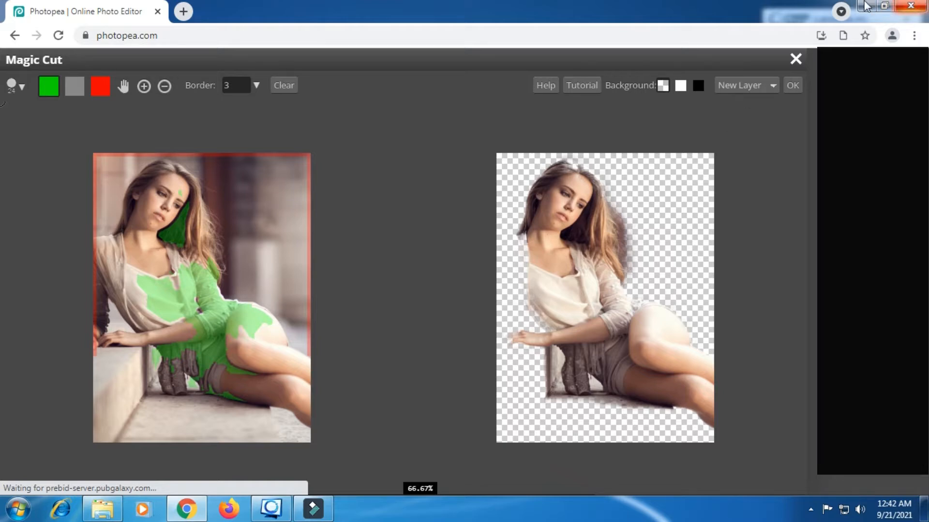
Erase the red marking with grey along the photo's left edge, over the woman's shoulder, arm and hand.
scroll(595, 255, "down", 2)
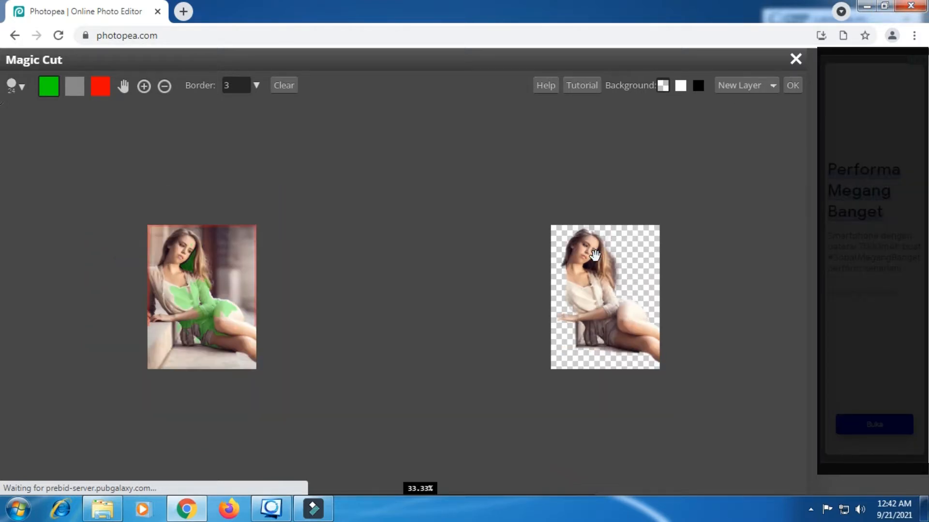
scroll(595, 255, "up", 3)
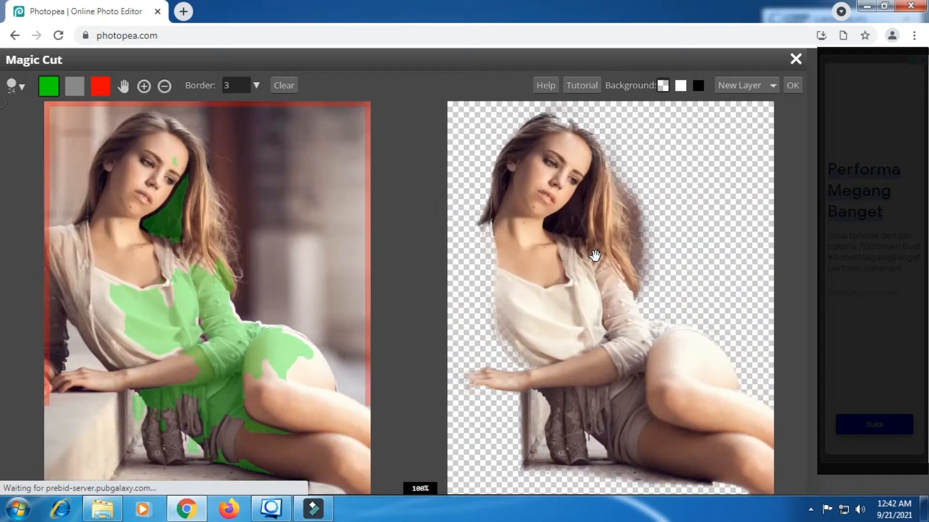
scroll(594, 256, "up", 2)
scroll(595, 255, "down", 1)
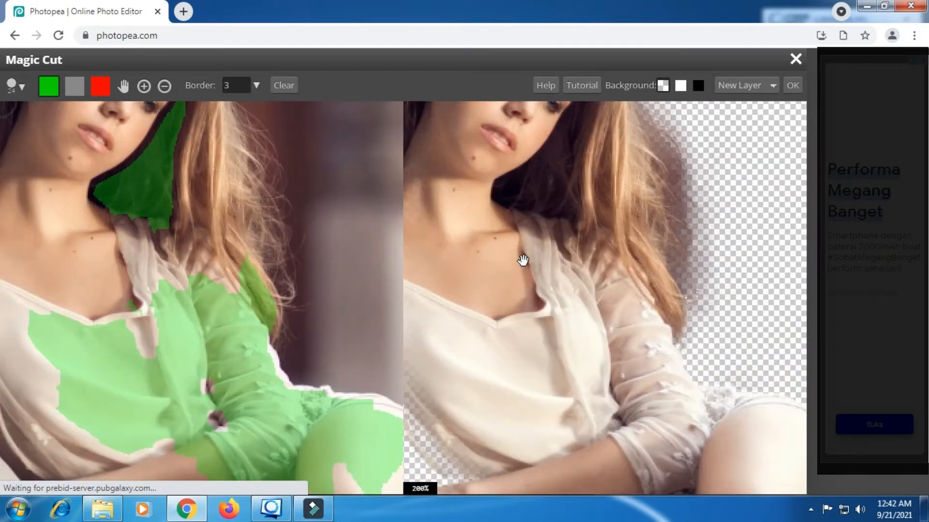
left_click_drag(449, 254, 807, 258)
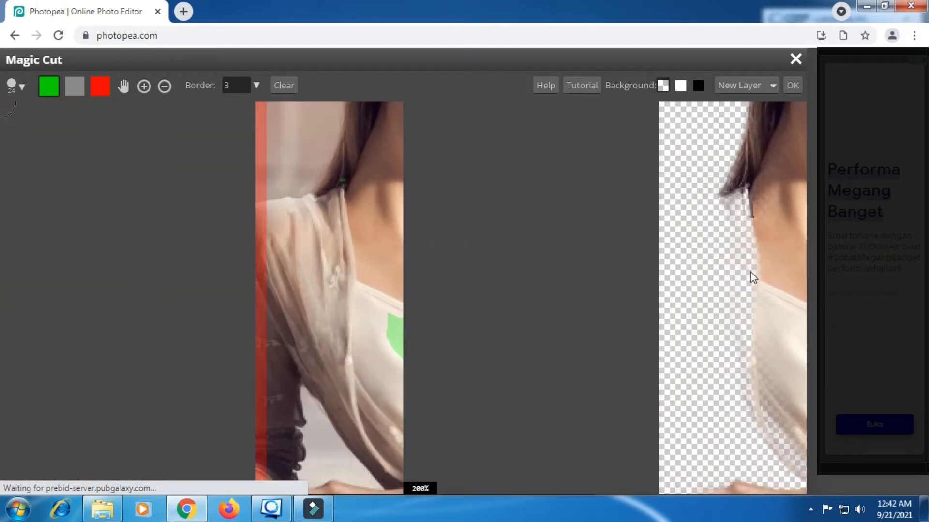
scroll(724, 236, "down", 1)
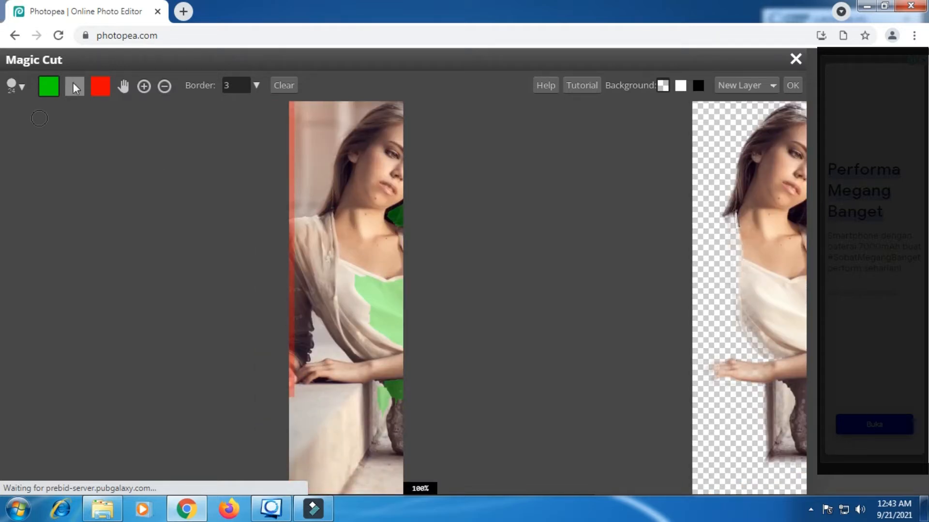
left_click(75, 86)
left_click(291, 214)
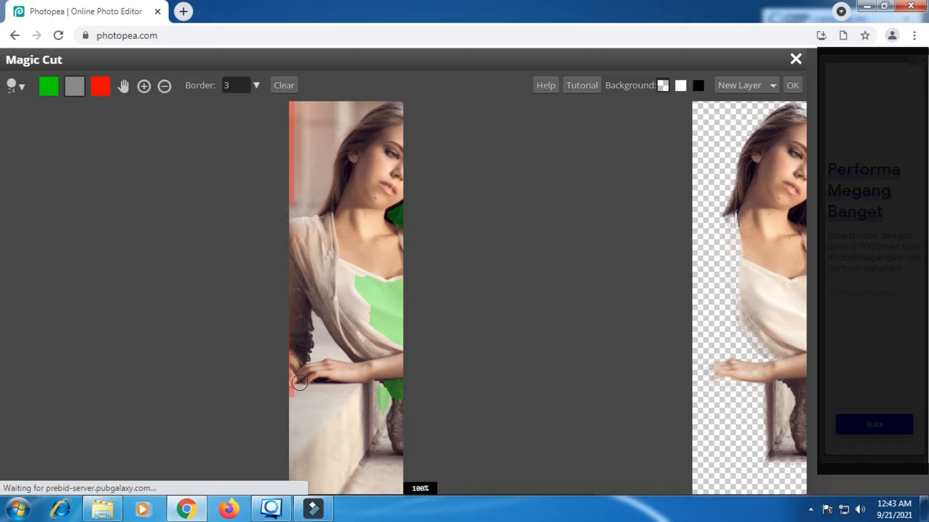
left_click_drag(299, 383, 296, 396)
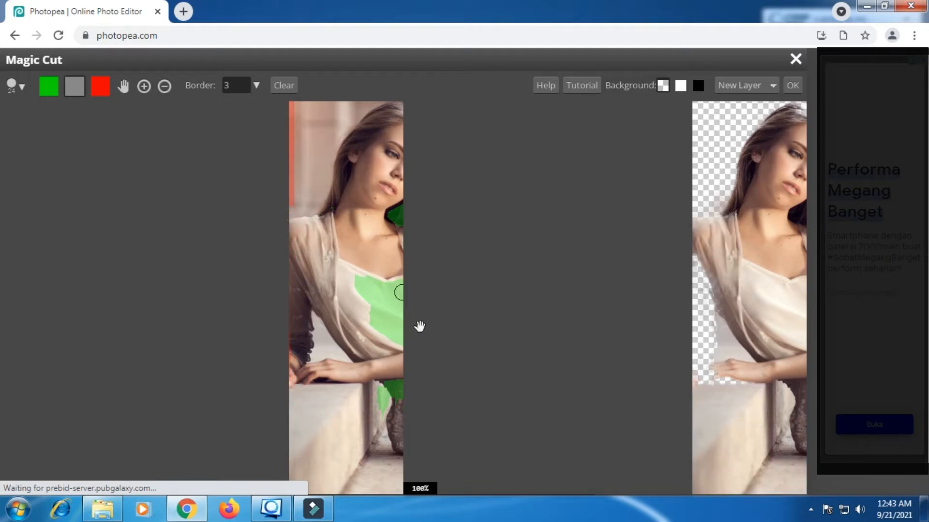
Erase the stray green patches with grey from the gaps around the lace hem beside the stone ledge and under the thigh.
left_click_drag(759, 284, 636, 280)
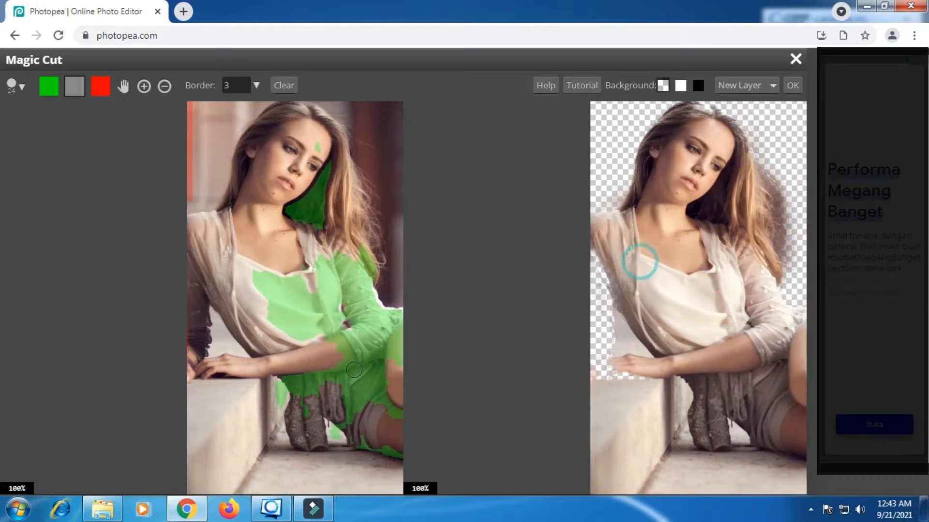
mouse_move(278, 387)
left_mouse_down()
mouse_move(291, 411)
mouse_move(293, 392)
left_mouse_up()
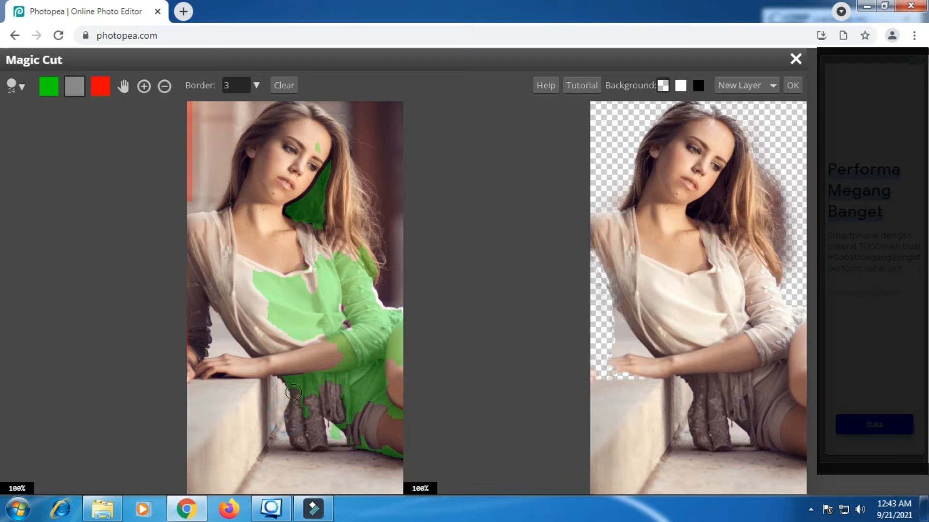
left_click_drag(336, 425, 339, 455)
Mark the gap under the arm, the stone ledge and the ground beside the shorts red as background.
left_click(104, 91)
left_click(222, 341)
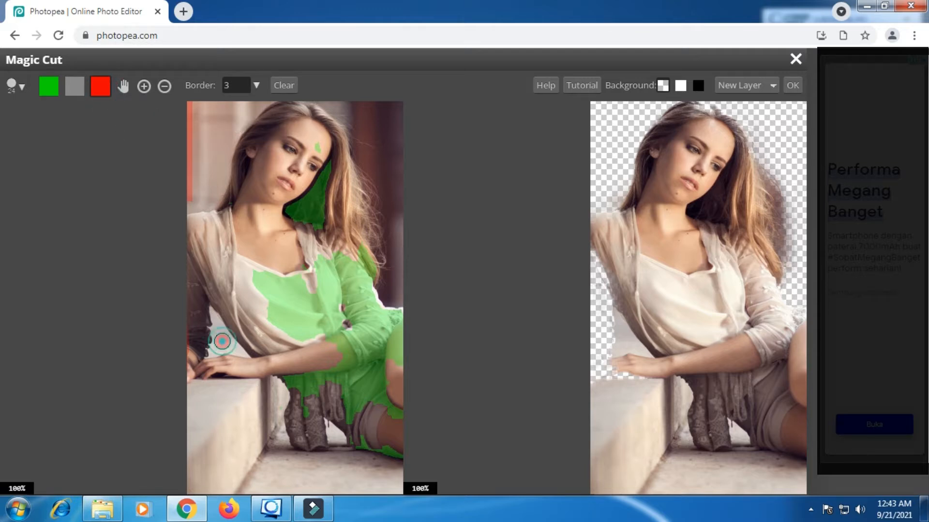
left_click_drag(221, 397, 280, 480)
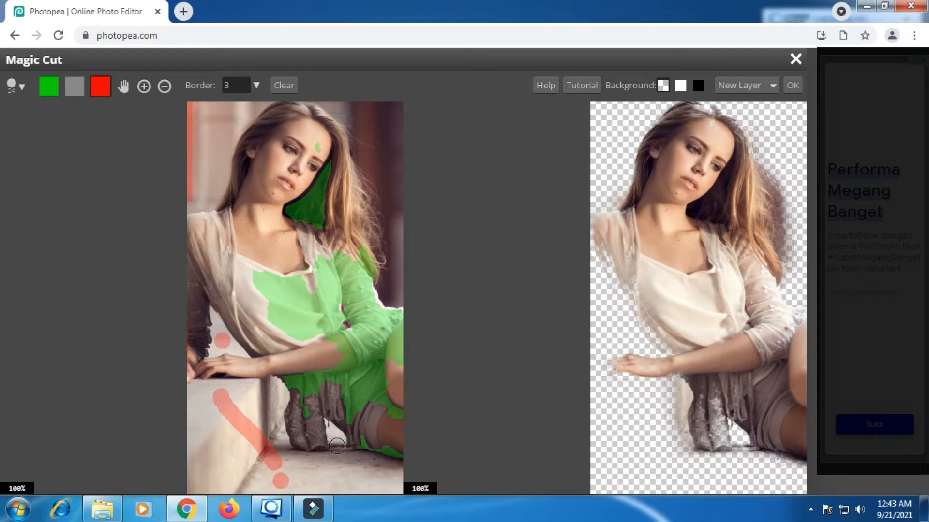
left_click(336, 439)
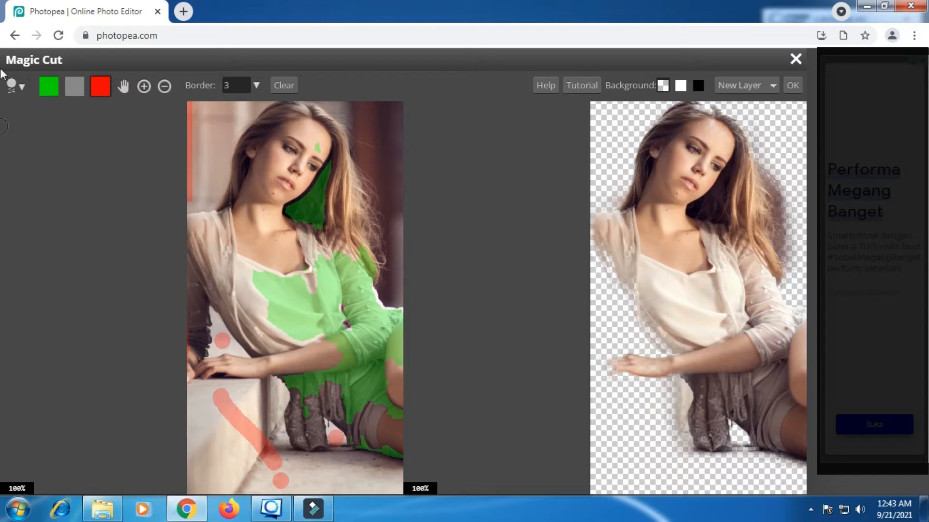
Mark the sleeve and arm along the photo's left edge green as foreground, down to the hand.
left_click(54, 94)
mouse_move(198, 227)
left_mouse_down()
mouse_move(200, 290)
mouse_move(188, 312)
mouse_move(219, 249)
mouse_move(235, 266)
mouse_move(187, 366)
left_mouse_up()
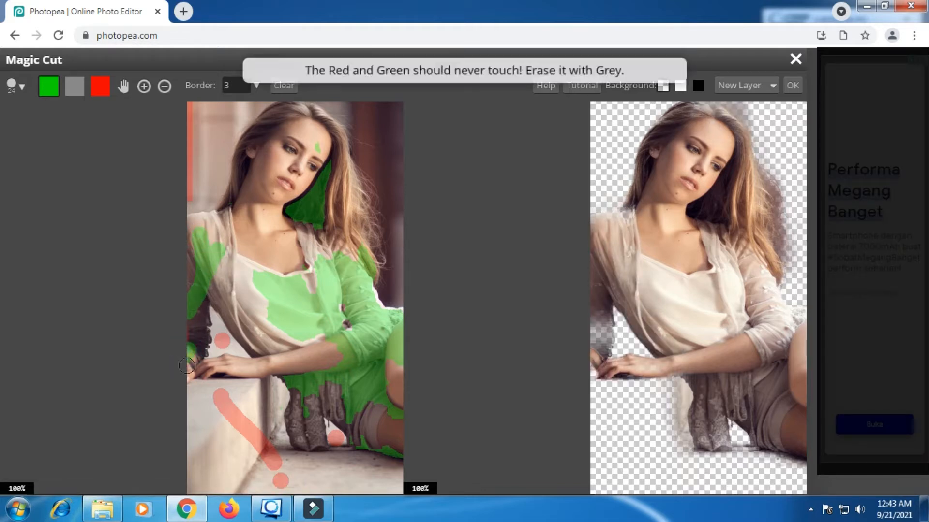
left_click_drag(199, 312, 193, 350)
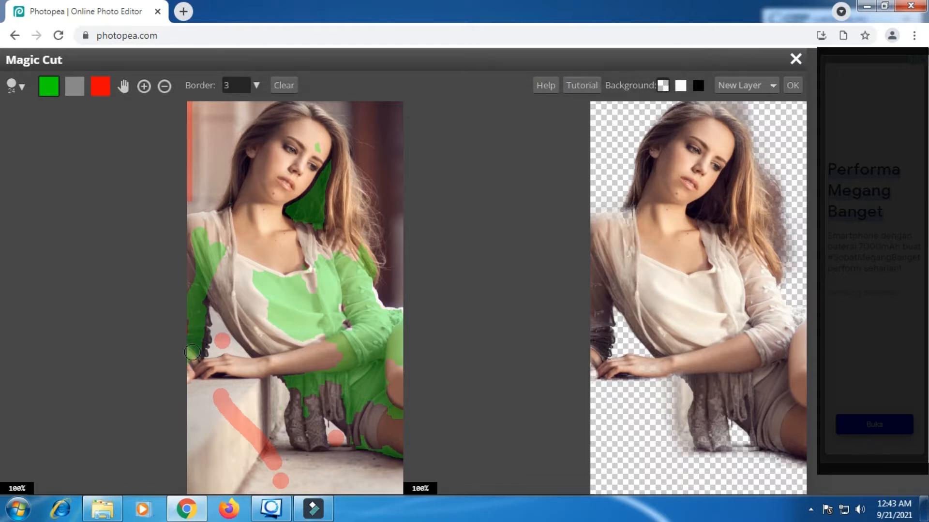
left_click(183, 363)
Mark the dark backdrop beside the woman's long hair red as background, from head height down to the shoulder.
left_click_drag(729, 264, 665, 263)
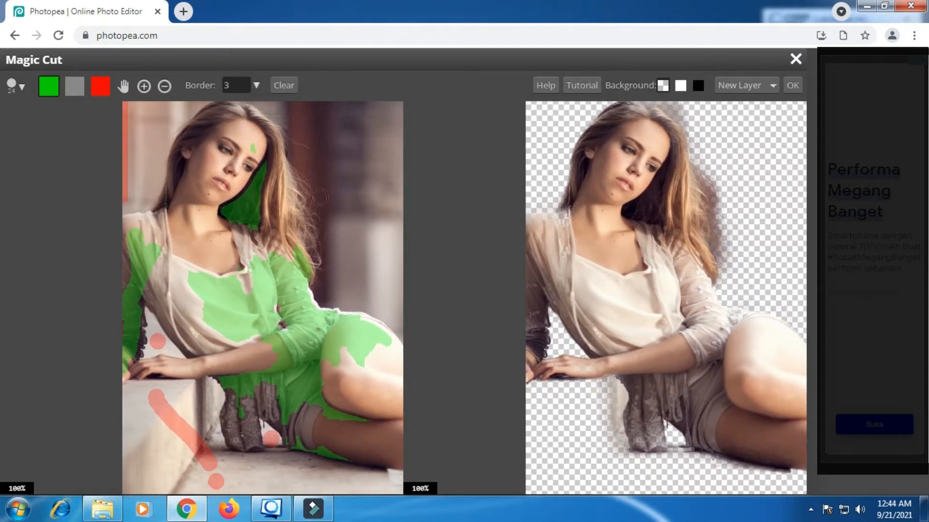
scroll(286, 193, "up", 2)
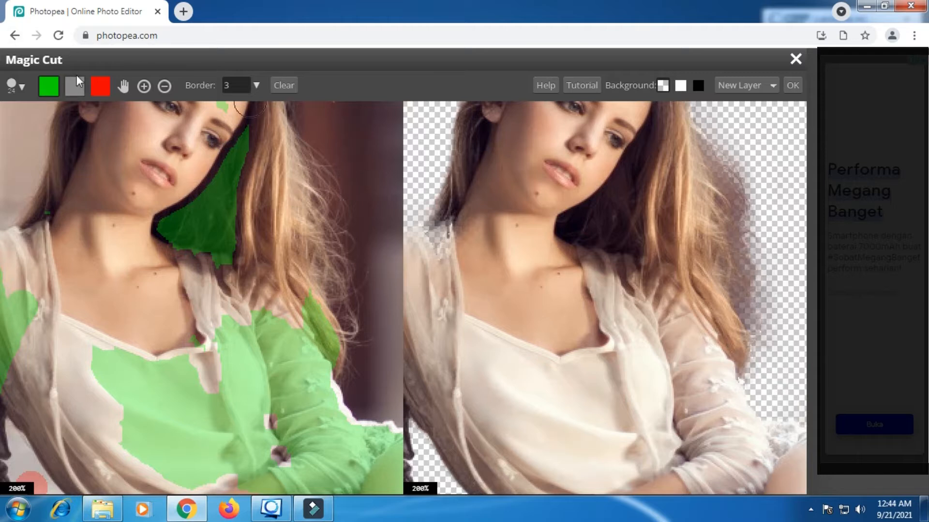
left_click(101, 87)
mouse_move(355, 134)
left_mouse_down()
mouse_move(378, 201)
mouse_move(380, 284)
left_mouse_up()
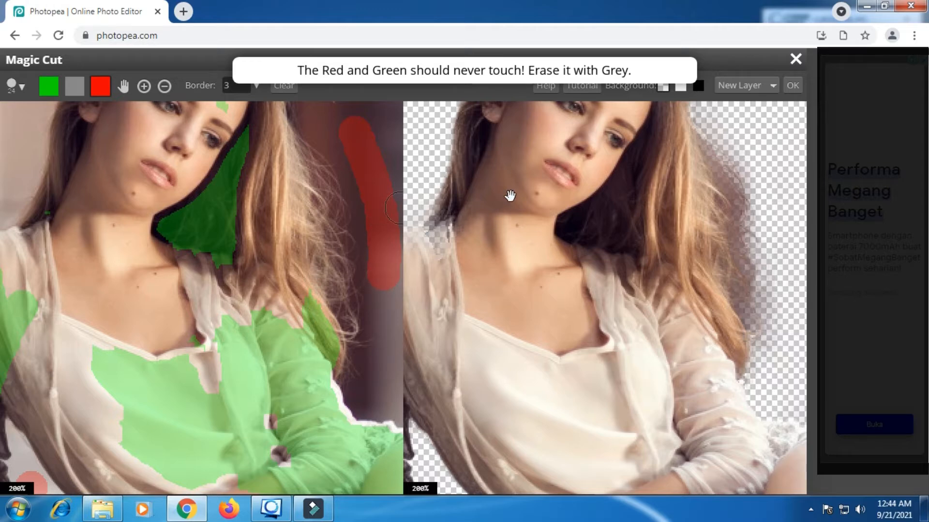
left_click_drag(508, 197, 454, 317)
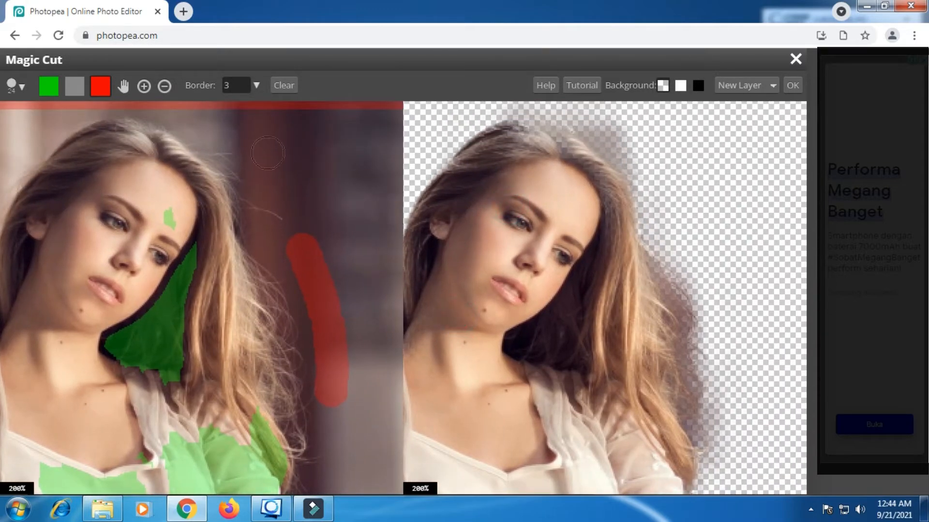
mouse_move(267, 153)
left_mouse_down()
mouse_move(305, 257)
mouse_move(292, 257)
mouse_move(319, 278)
left_mouse_up()
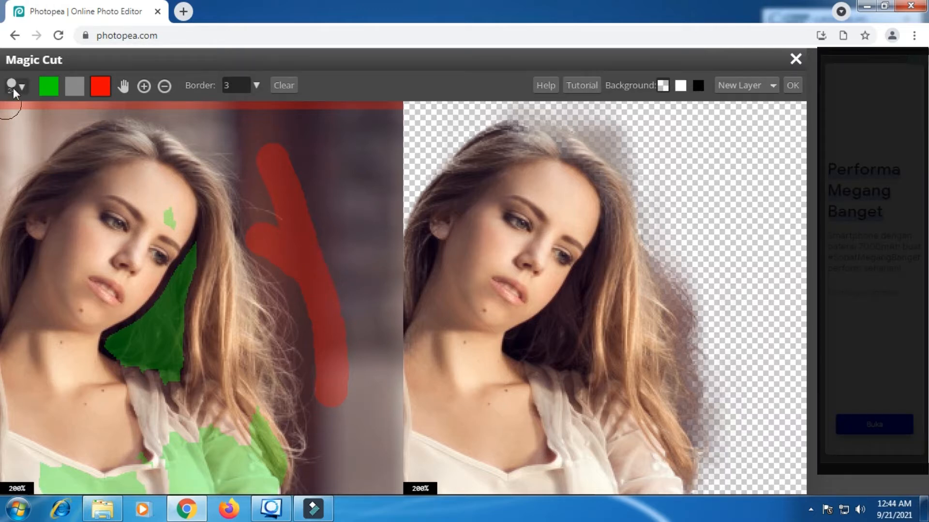
Mark the hair beside the cheek green as foreground, and extend the red background marks beside the hair and above the head.
left_click(48, 86)
mouse_move(208, 270)
left_mouse_down()
mouse_move(232, 321)
mouse_move(227, 342)
left_mouse_up()
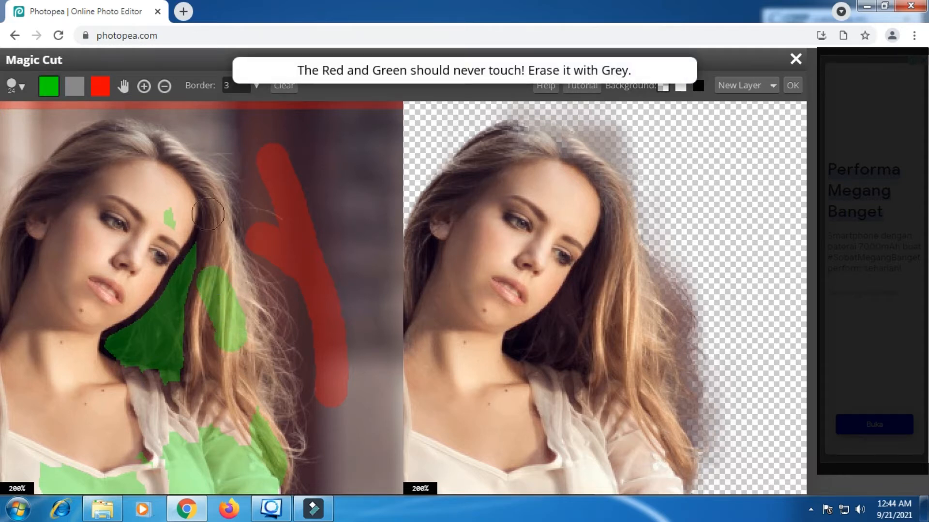
left_click(102, 85)
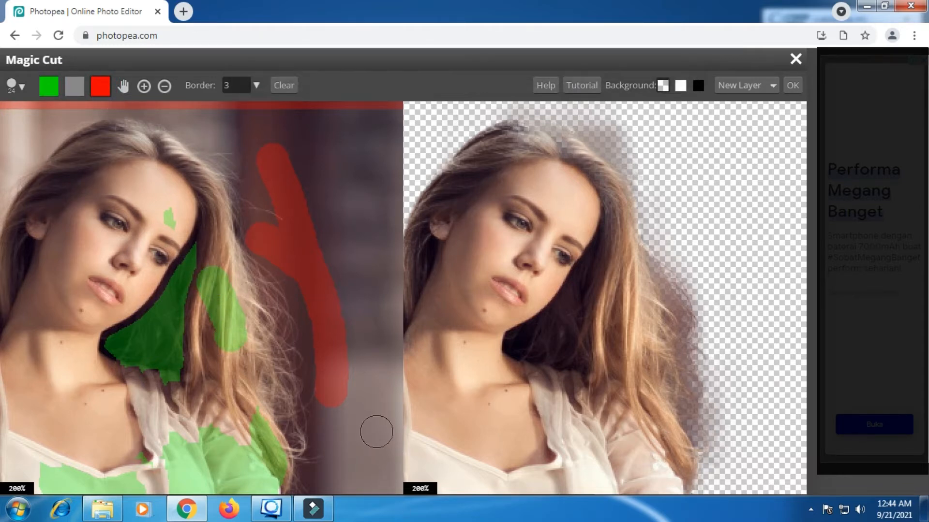
mouse_move(297, 271)
left_mouse_down()
mouse_move(329, 380)
mouse_move(333, 434)
left_mouse_up()
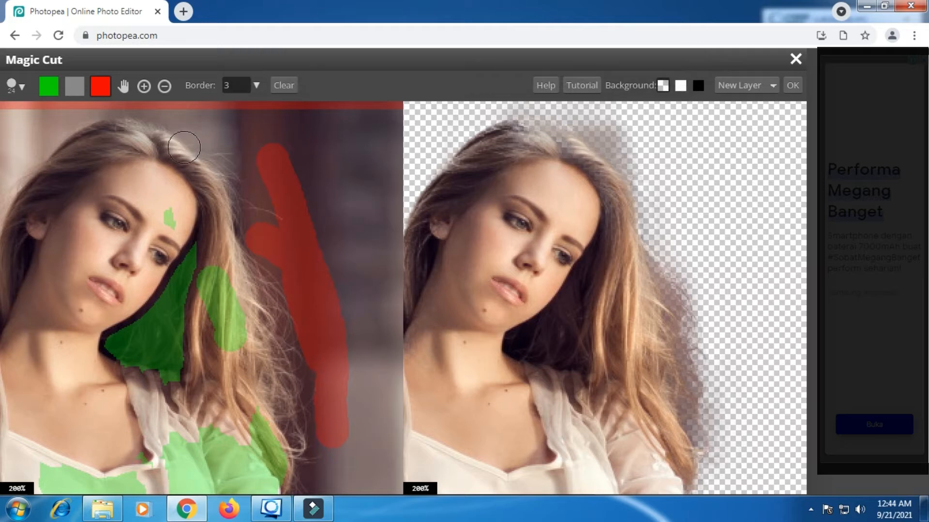
left_click_drag(196, 115, 240, 136)
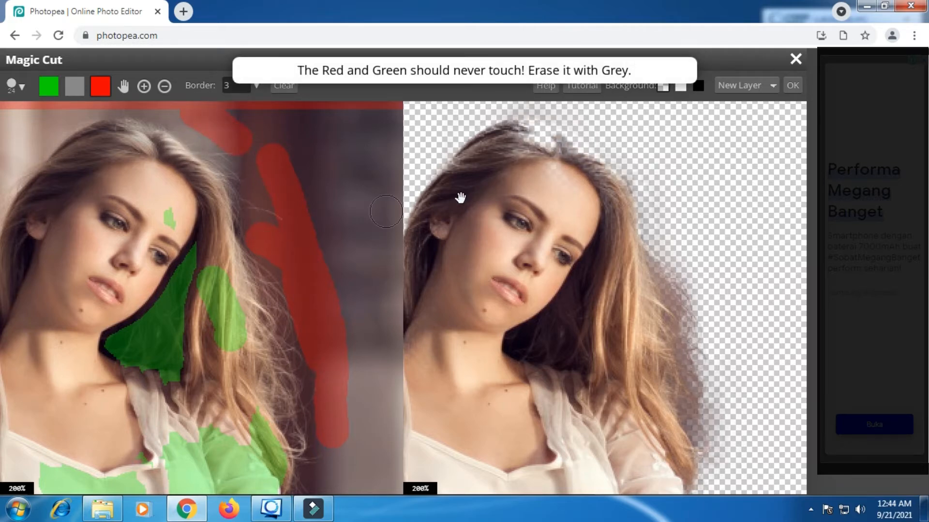
Extend the red background marking close along the lower hair ends and above the elbow to remove the dark halo.
mouse_move(460, 197)
left_mouse_down()
mouse_move(531, 285)
mouse_move(529, 253)
mouse_move(464, 180)
left_mouse_up()
left_click_drag(599, 331, 508, 215)
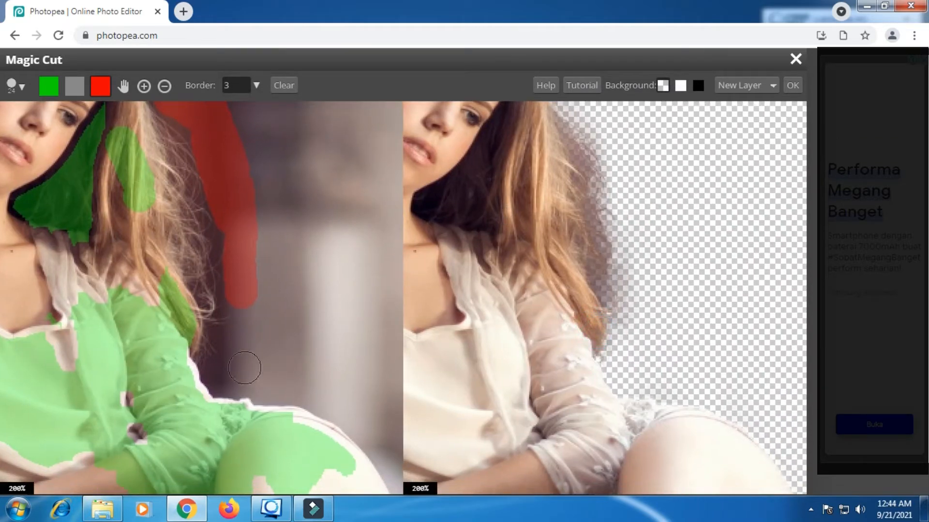
left_click_drag(228, 357, 286, 327)
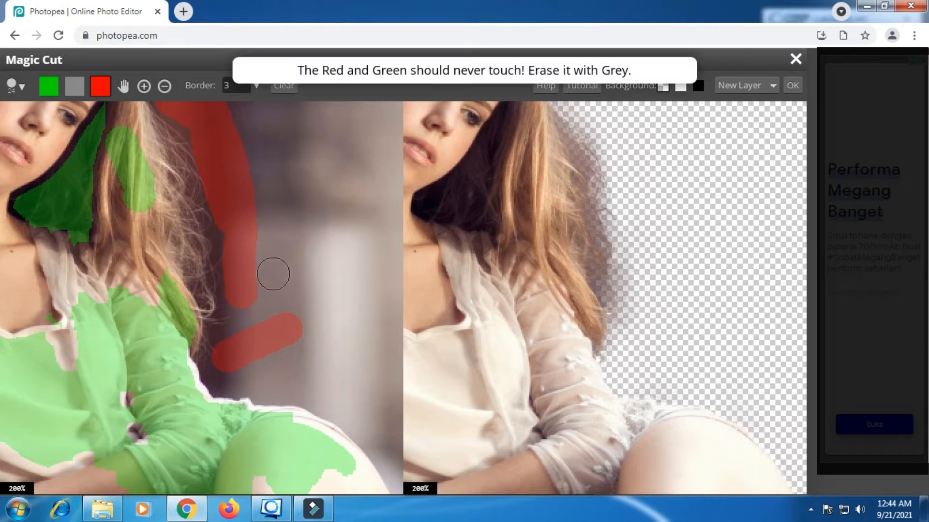
left_click_drag(229, 280, 229, 243)
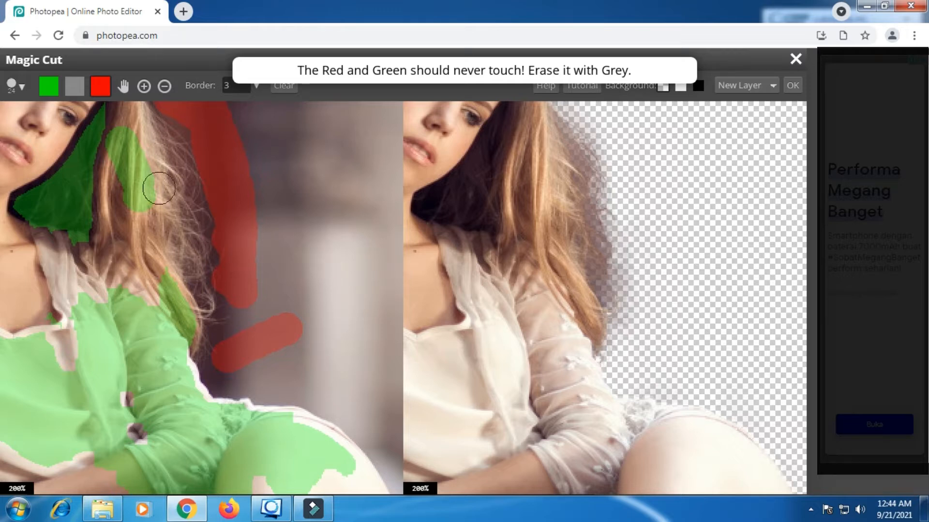
mouse_move(208, 191)
left_mouse_down()
mouse_move(220, 264)
mouse_move(244, 333)
mouse_move(250, 329)
left_mouse_up()
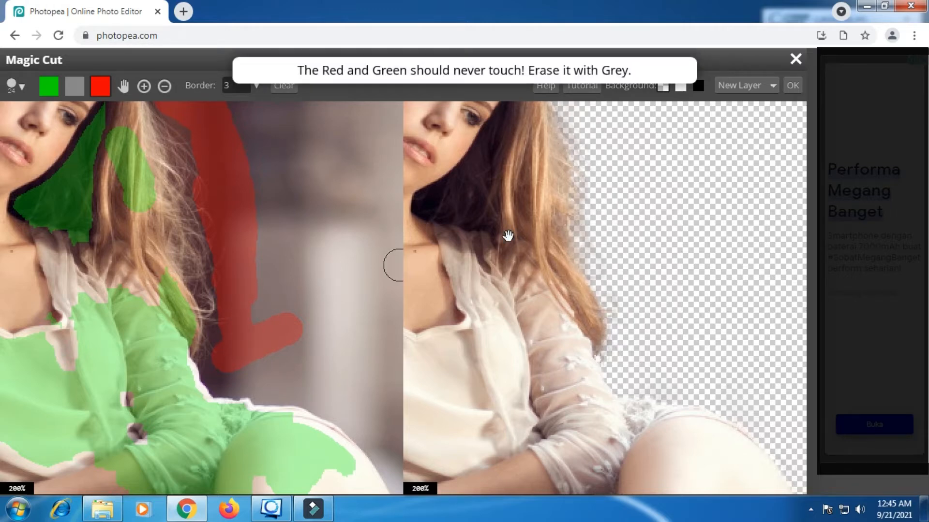
Mark the hair on the crown of the head green as foreground to restore its missing part.
scroll(509, 236, "down", 2)
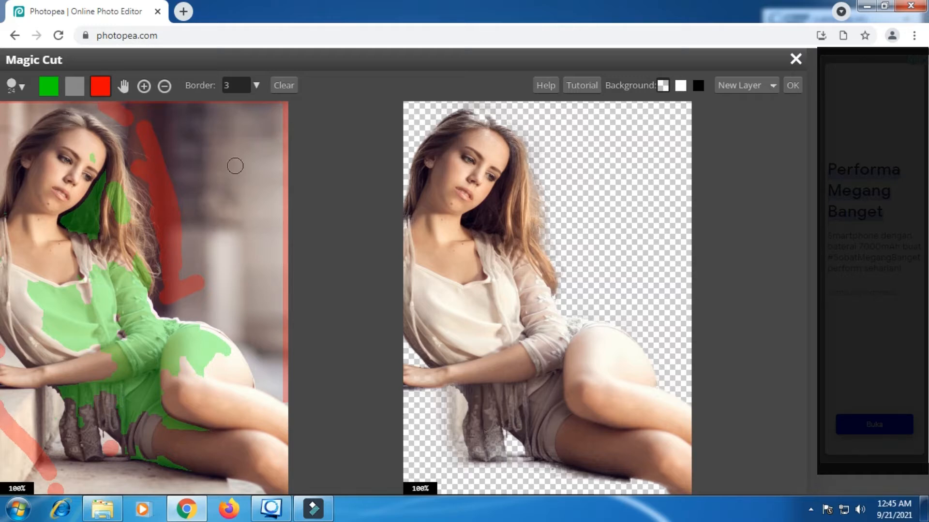
scroll(491, 172, "up", 3)
left_click_drag(501, 139, 632, 428)
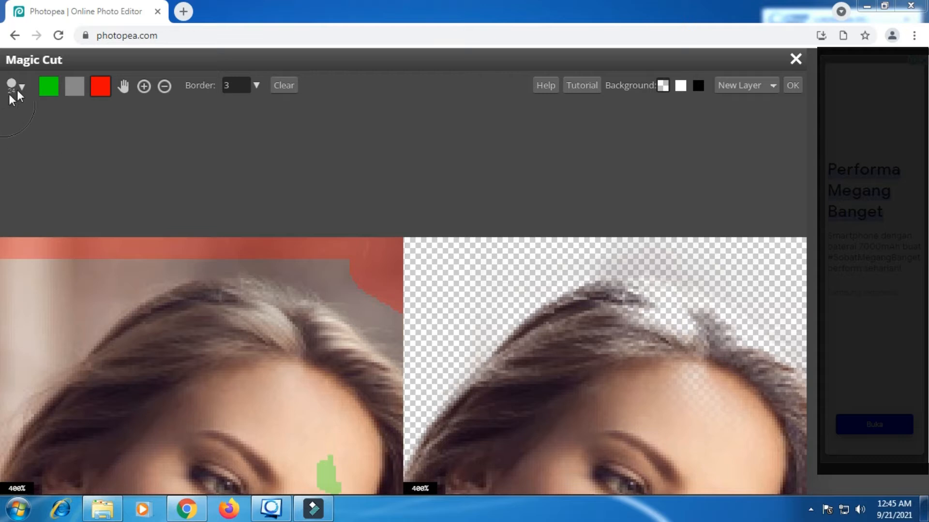
left_click(49, 86)
mouse_move(295, 347)
left_mouse_down()
mouse_move(289, 326)
mouse_move(242, 334)
left_mouse_up()
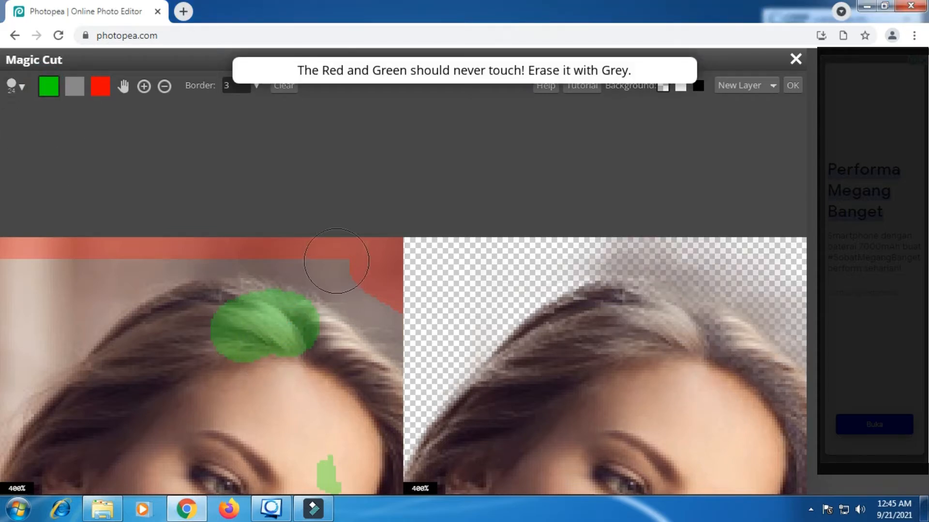
Erase the marks between red and green at the crown with grey, and extend the green foreground mark across the crown hair.
left_click(74, 86)
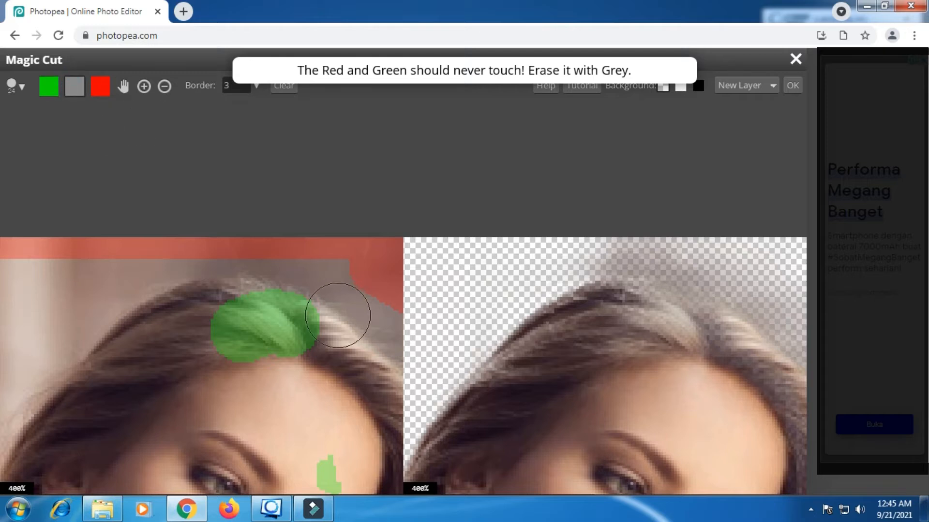
mouse_move(342, 311)
left_mouse_down()
mouse_move(296, 275)
mouse_move(290, 285)
mouse_move(317, 307)
left_mouse_up()
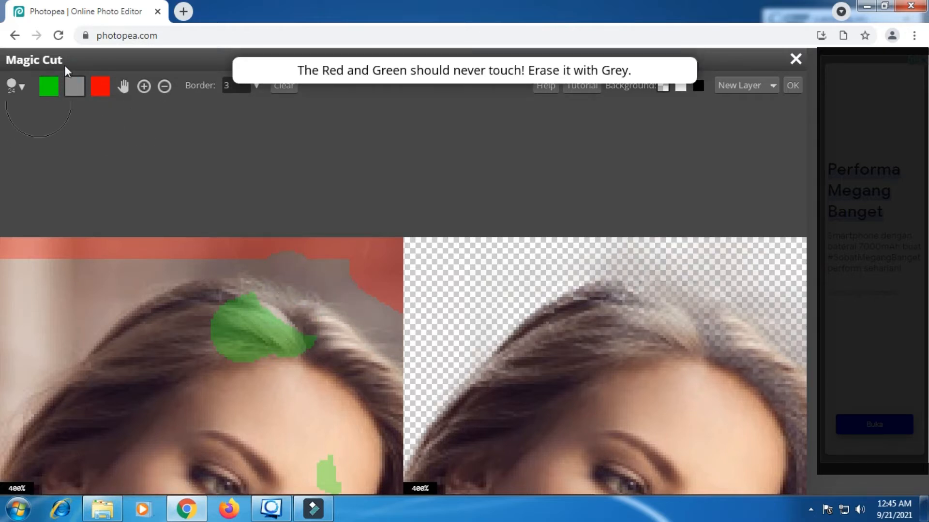
left_click(48, 87)
mouse_move(301, 313)
left_mouse_down()
mouse_move(291, 344)
mouse_move(312, 361)
mouse_move(249, 338)
mouse_move(213, 348)
mouse_move(246, 315)
mouse_move(228, 312)
left_mouse_up()
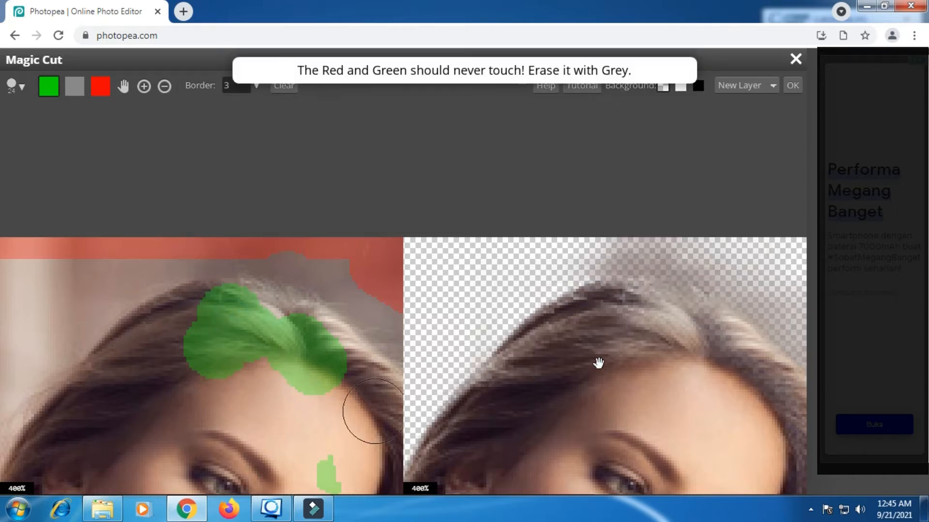
scroll(599, 362, "up", 2)
scroll(600, 360, "down", 2)
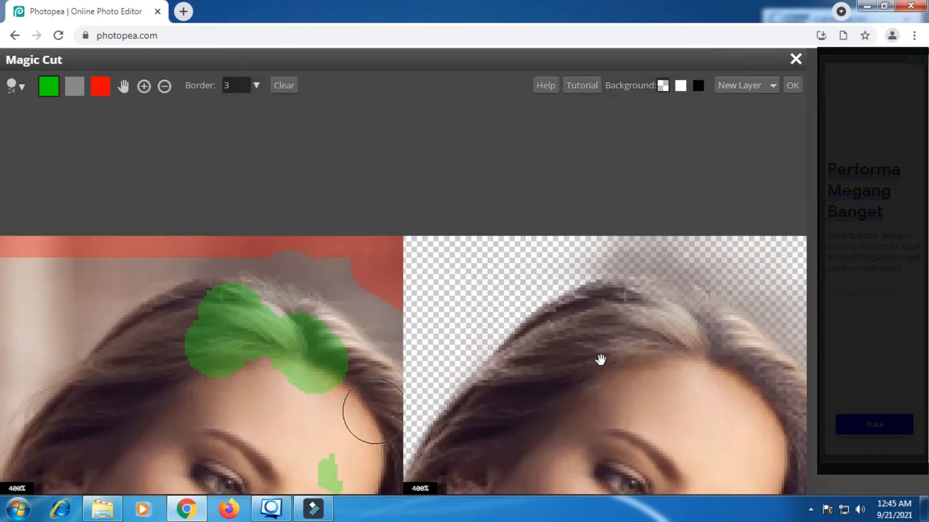
Output the Magic Cut result as a raster mask on Layer 1.
left_click(773, 86)
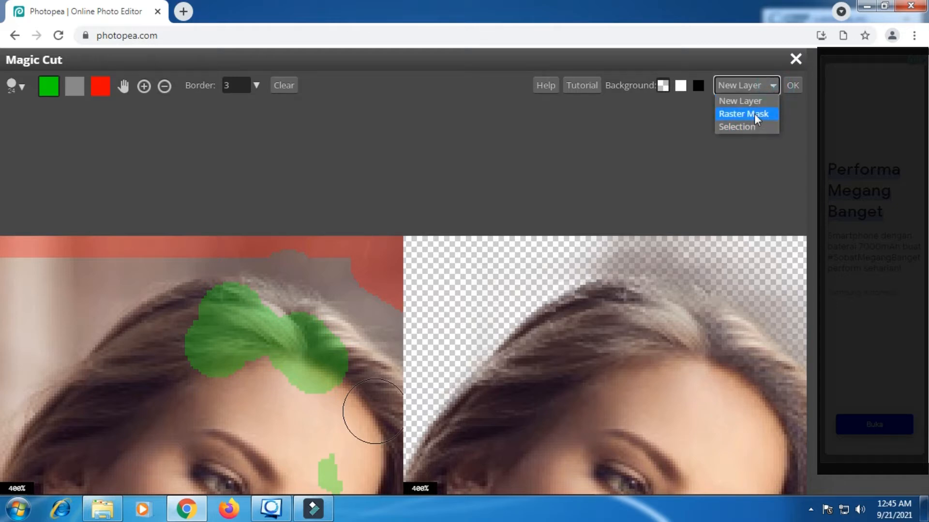
left_click(753, 114)
left_click(791, 86)
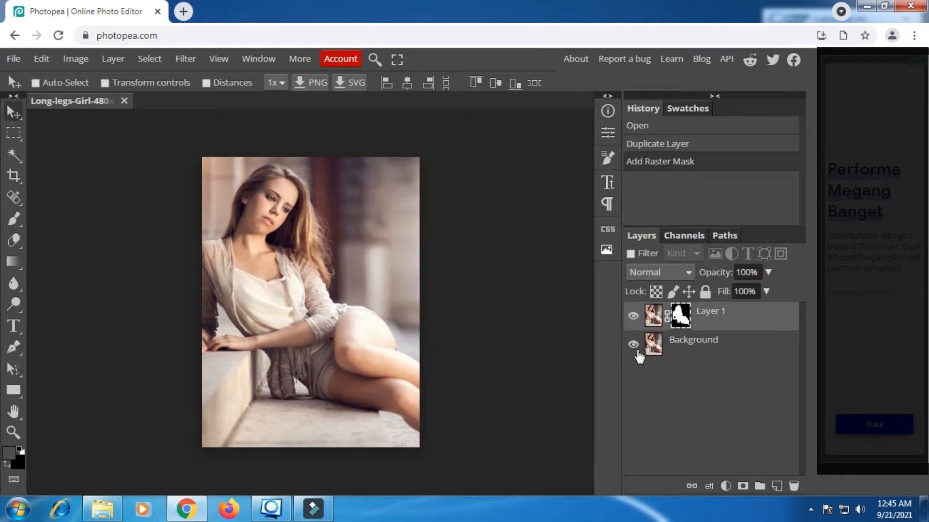
Hide the Background layer and apply Layer 1's raster mask permanently to the cutout.
left_click(633, 344)
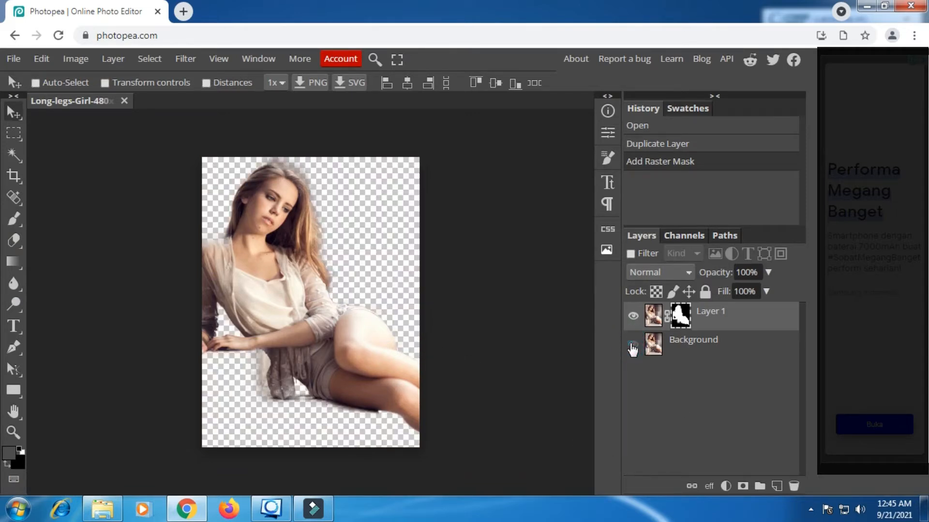
right_click(682, 317)
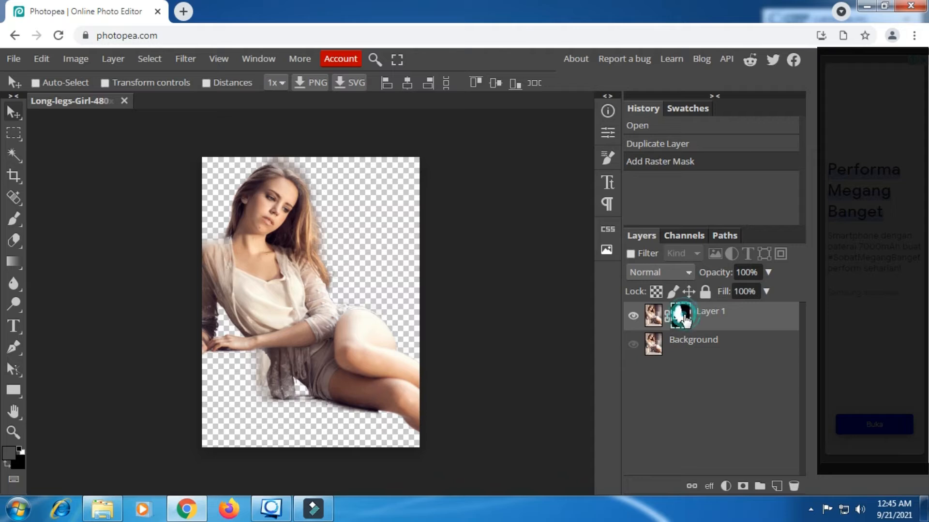
left_click(705, 373)
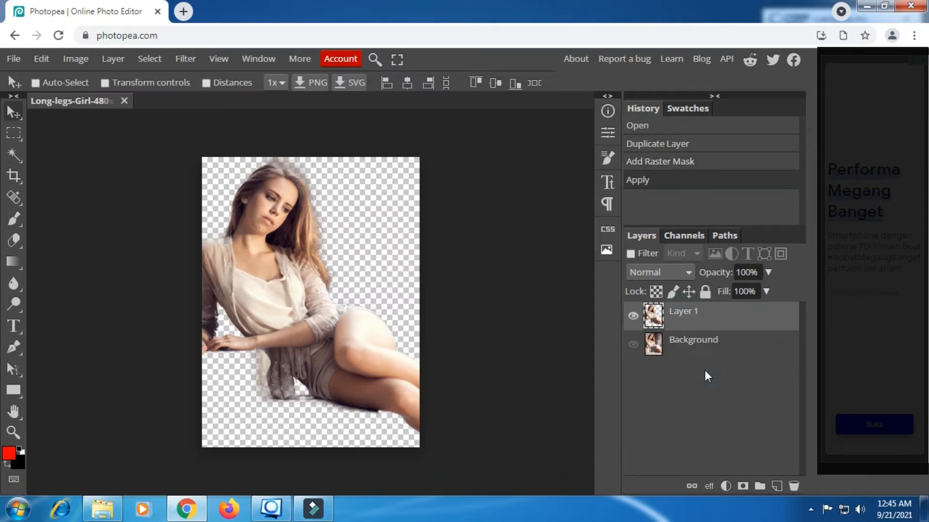
Show the Background layer, hide Layer 1 and add a Black & White adjustment layer directly above Background.
left_click(632, 344)
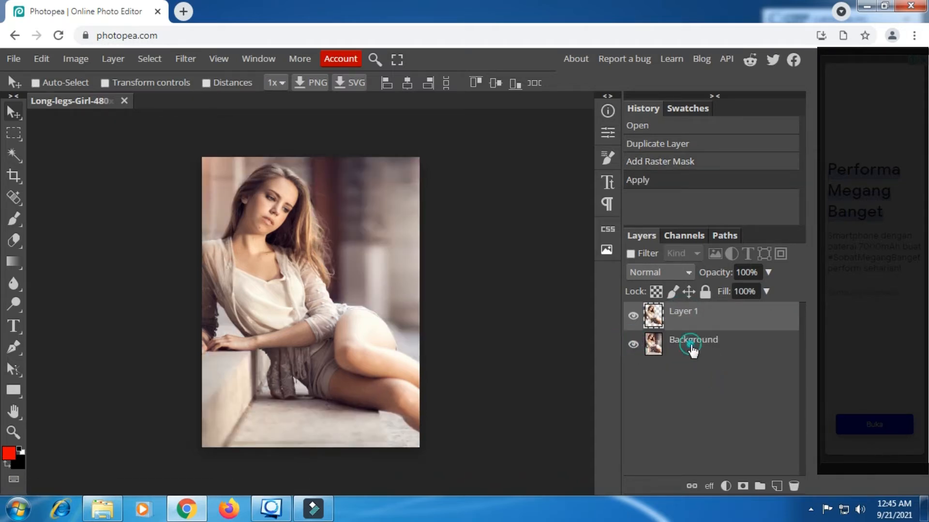
left_click(691, 345)
left_click(726, 486)
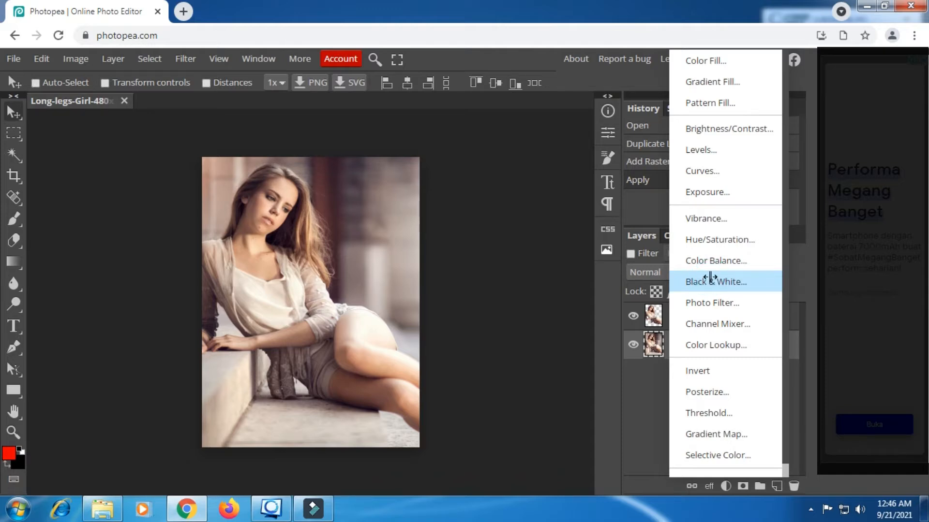
left_click(712, 282)
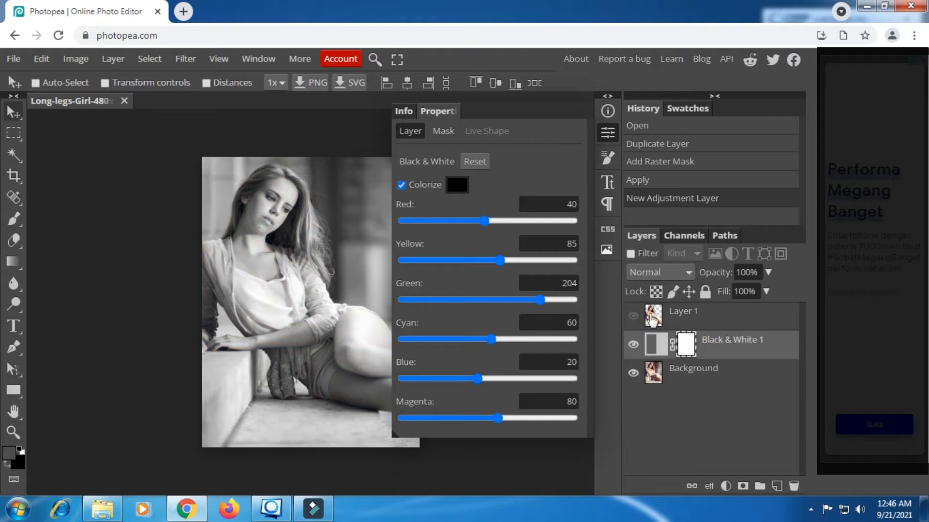
Set the Black & White adjustment's Red value to 42 and its Yellow value to 2.
left_click_drag(485, 221, 461, 222)
mouse_move(501, 260)
left_mouse_down()
mouse_move(518, 261)
mouse_move(484, 262)
left_mouse_up()
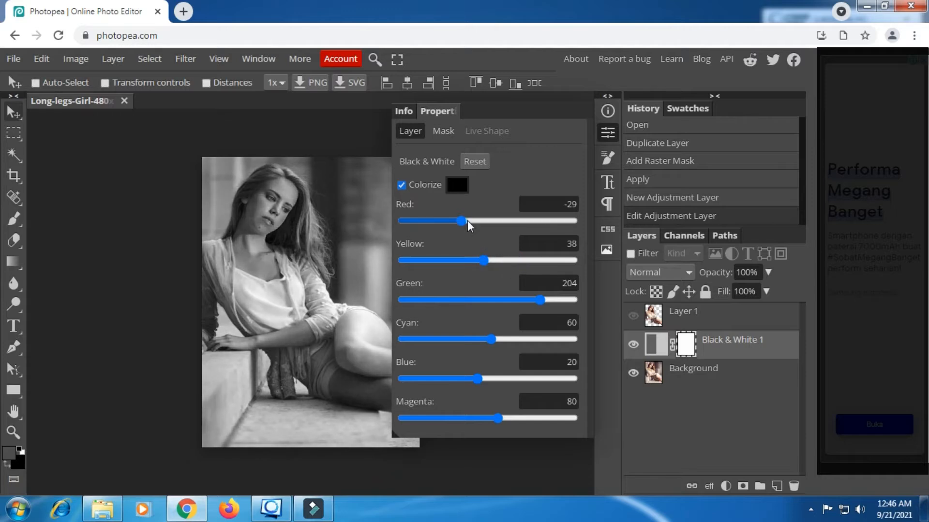
left_click_drag(466, 221, 473, 221)
left_click_drag(486, 266, 455, 270)
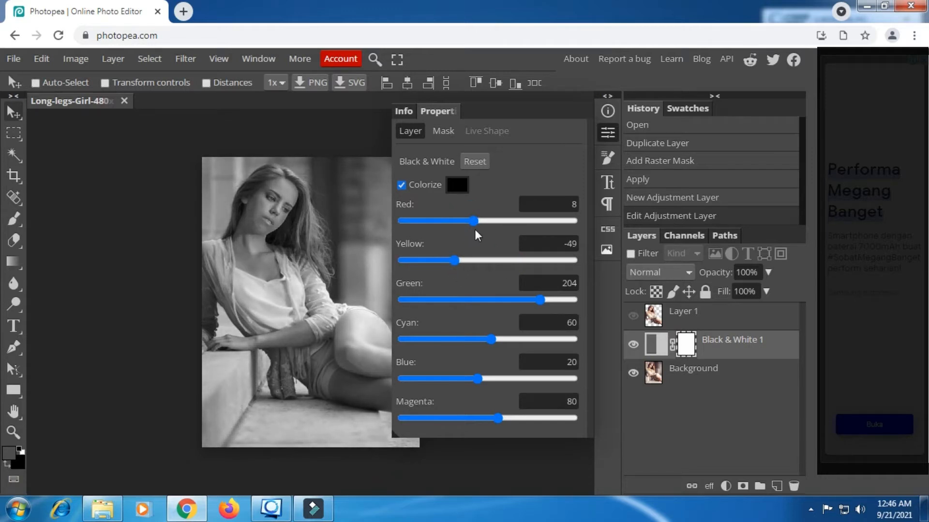
left_click_drag(473, 221, 484, 223)
left_click_drag(455, 261, 472, 262)
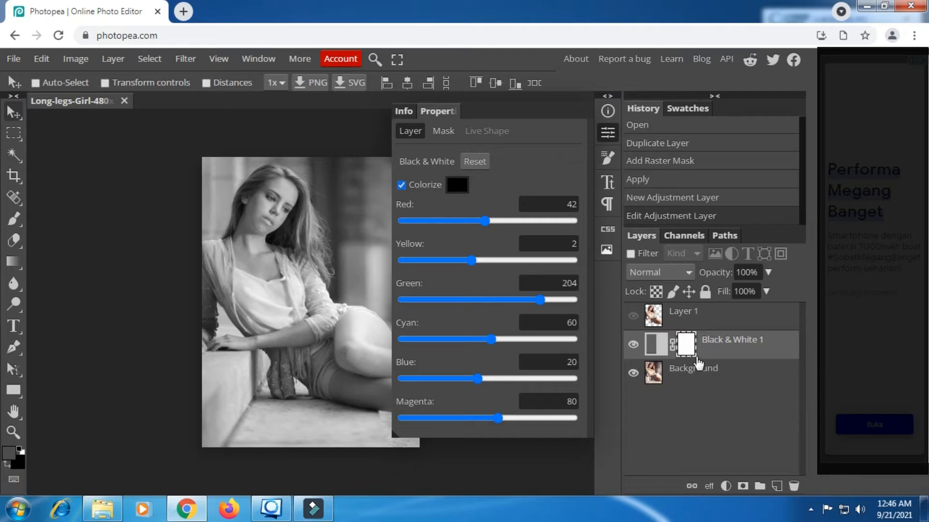
Add a black Color Fill layer directly above the Background layer.
left_click(686, 373)
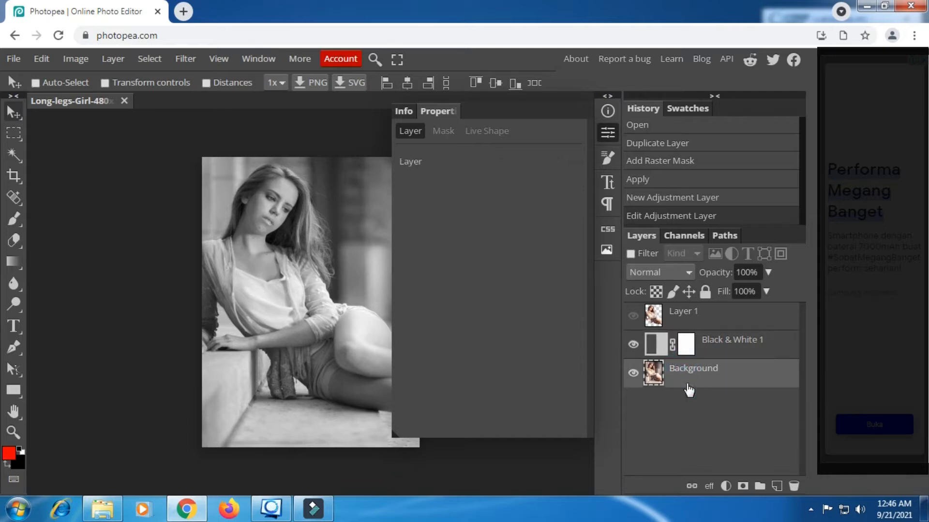
left_click(725, 486)
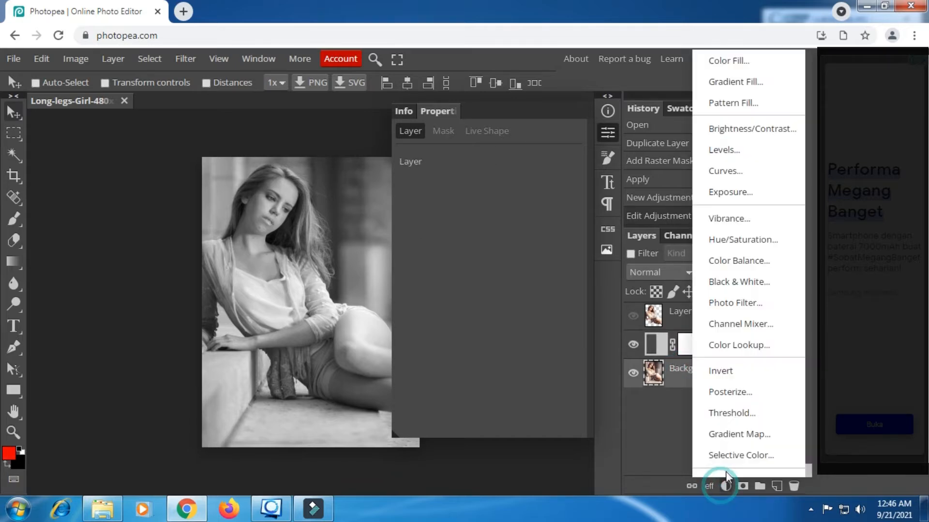
left_click(721, 62)
left_click_drag(285, 171, 649, 187)
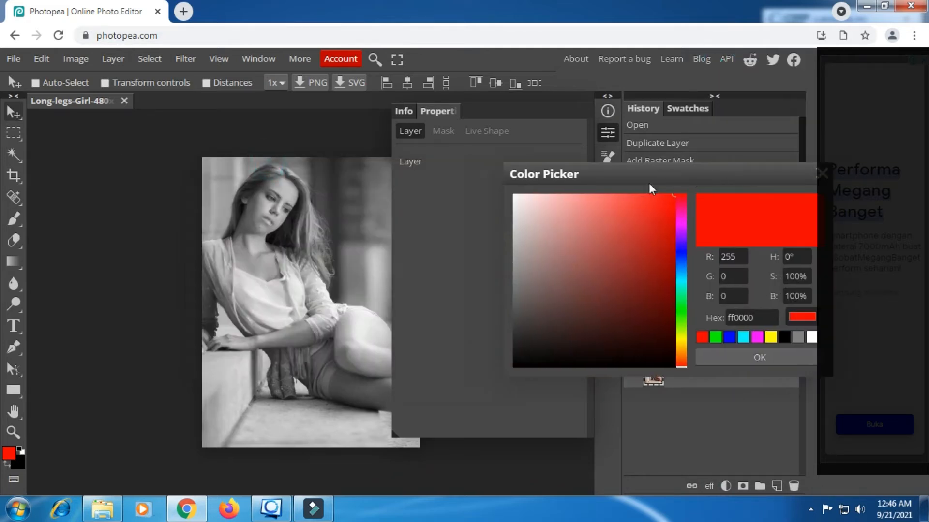
left_click(521, 346)
left_click_drag(522, 353, 525, 377)
left_click(787, 360)
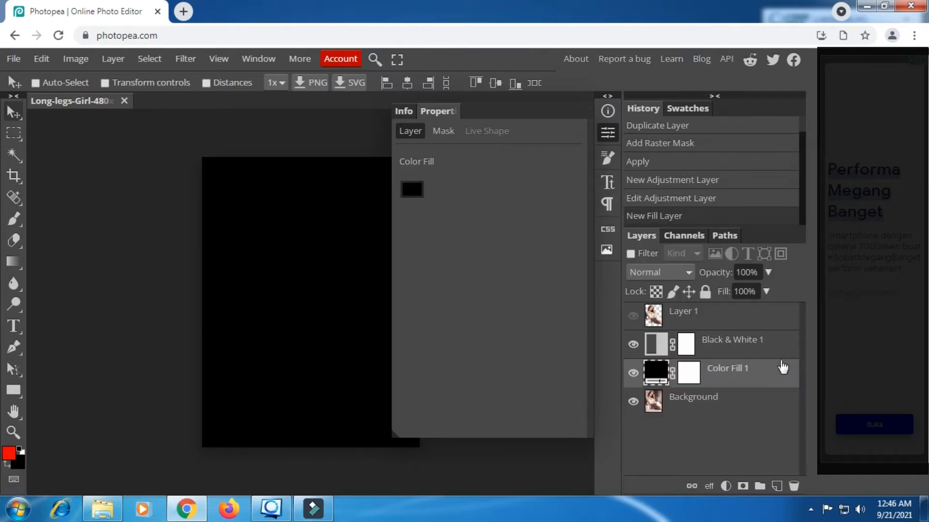
Set the black fill layer's opacity to 75%, then show and select Layer 1 with the woman's cutout.
left_click_drag(768, 273, 754, 293)
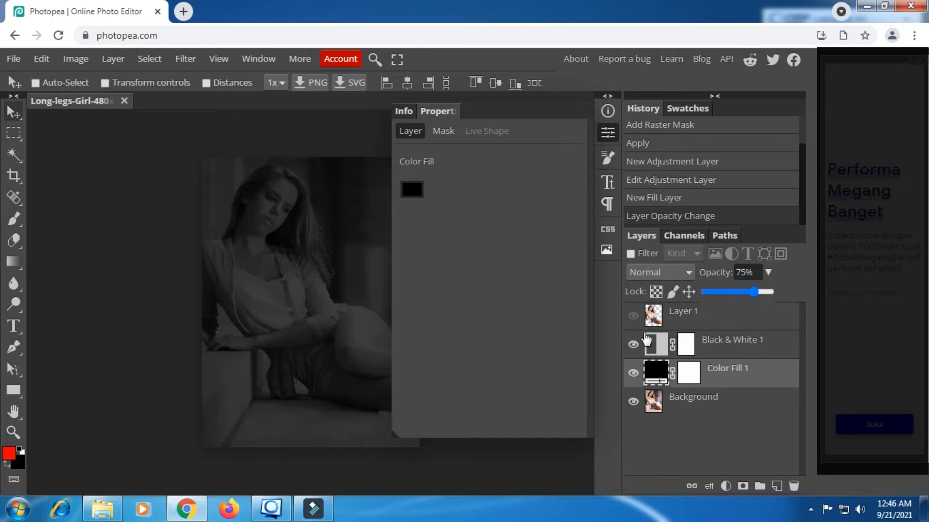
left_click(633, 317)
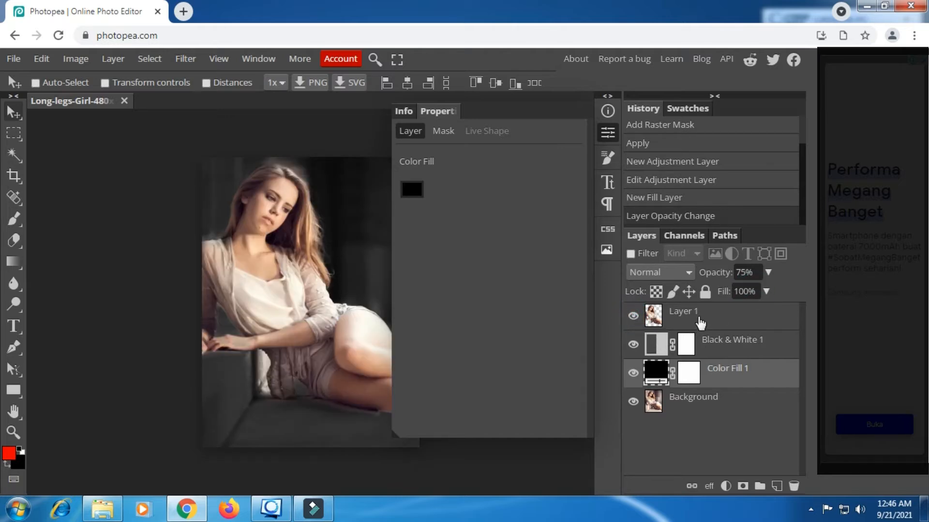
left_click(700, 317)
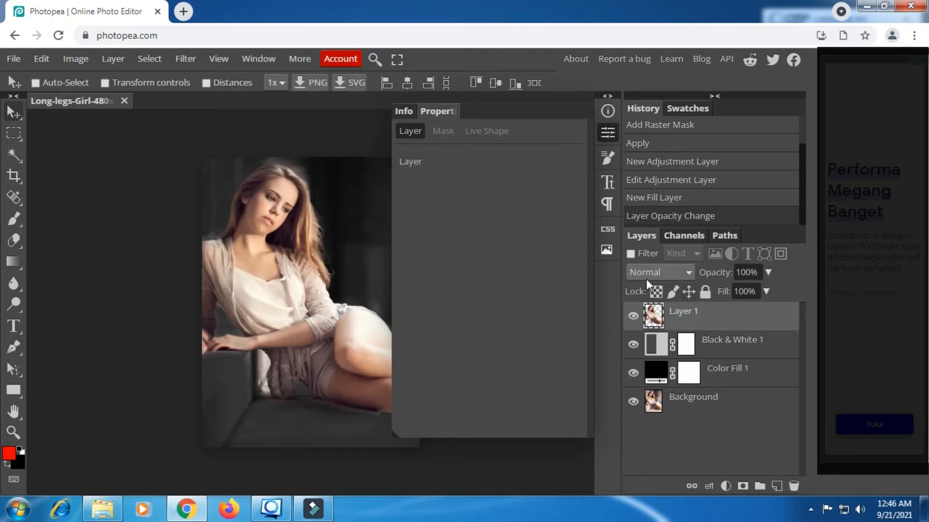
left_click(608, 139)
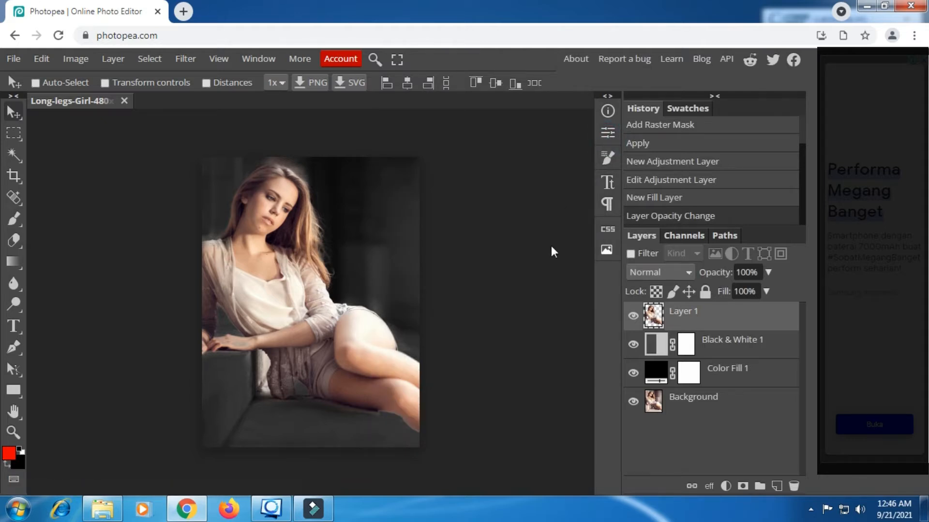
left_click(14, 131)
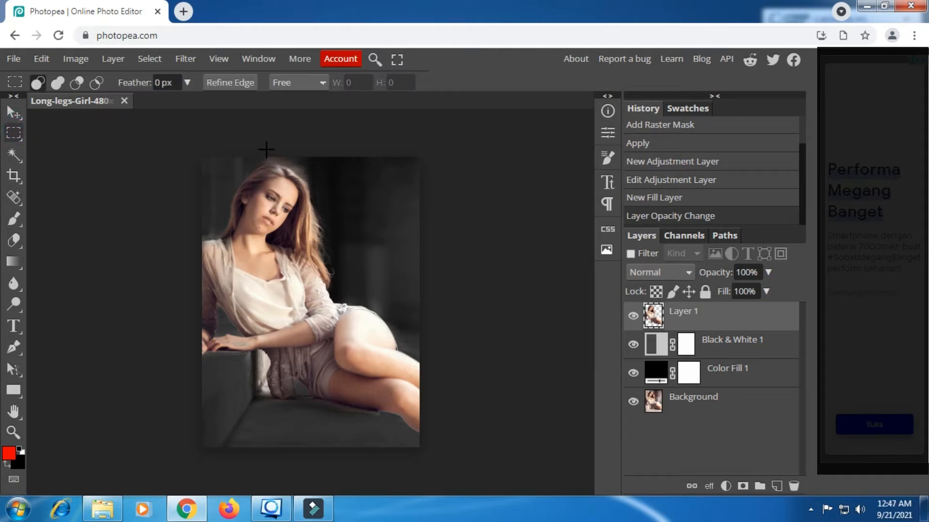
left_click(265, 186)
left_click_drag(265, 191, 266, 213)
mouse_move(263, 240)
left_mouse_down()
mouse_move(277, 266)
mouse_move(290, 266)
left_mouse_up()
left_click(304, 222)
left_click_drag(267, 141, 471, 260)
left_click(222, 223)
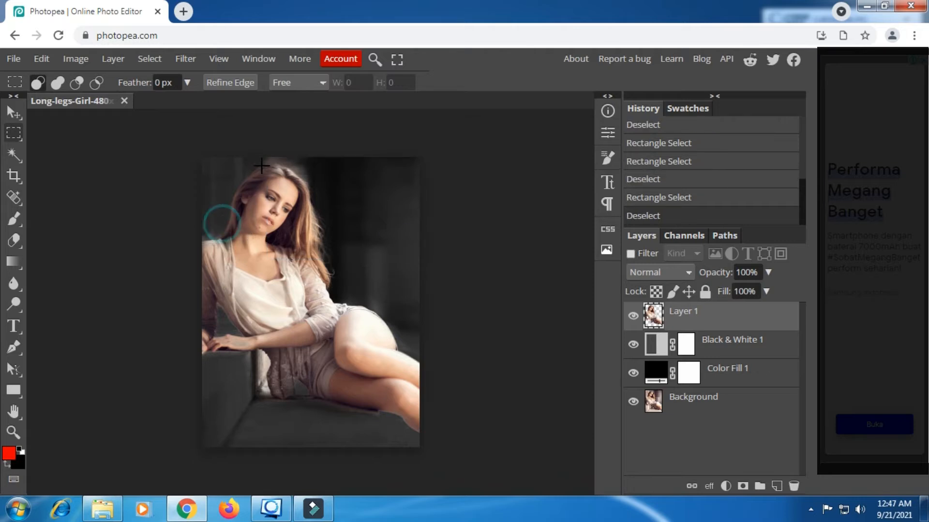
Mask Layer 1 with two rectangular selections, one from the woman's face to the image edge, the other across her torso and knee.
left_click_drag(262, 150, 433, 258)
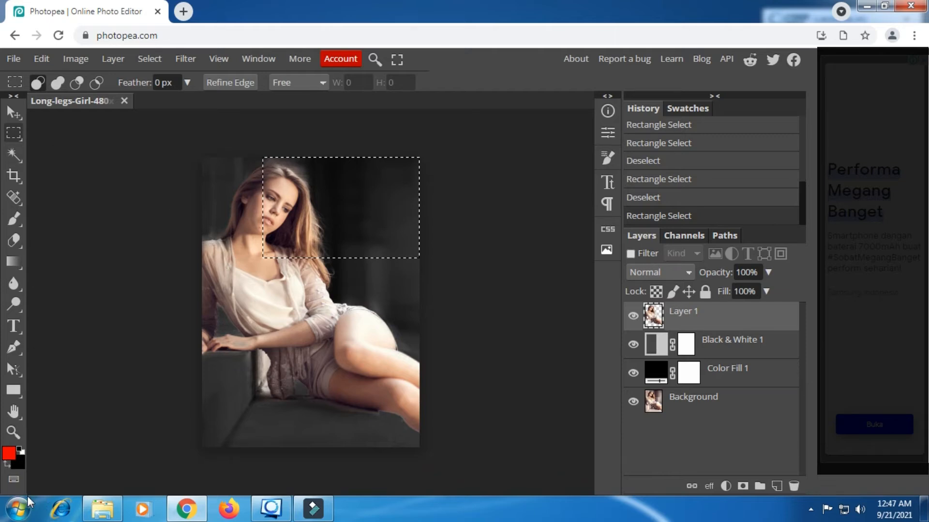
left_click(12, 481)
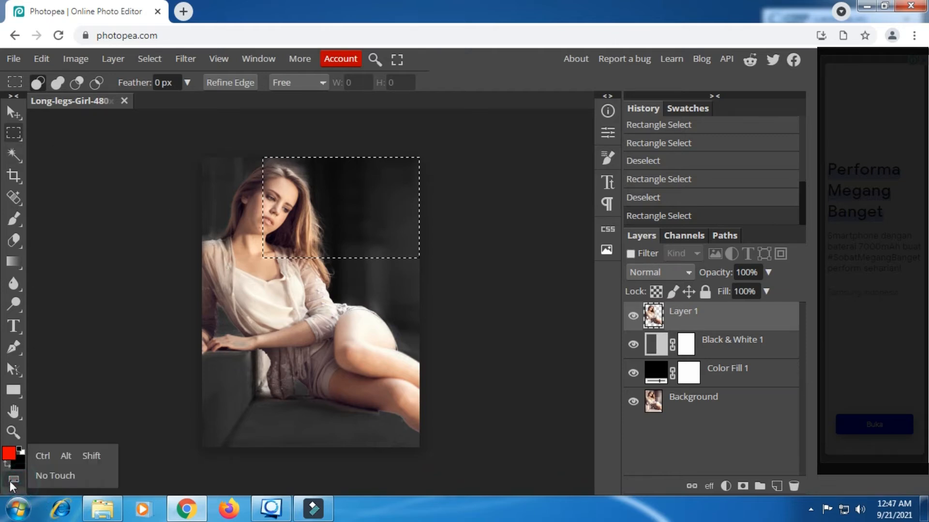
left_click(90, 456)
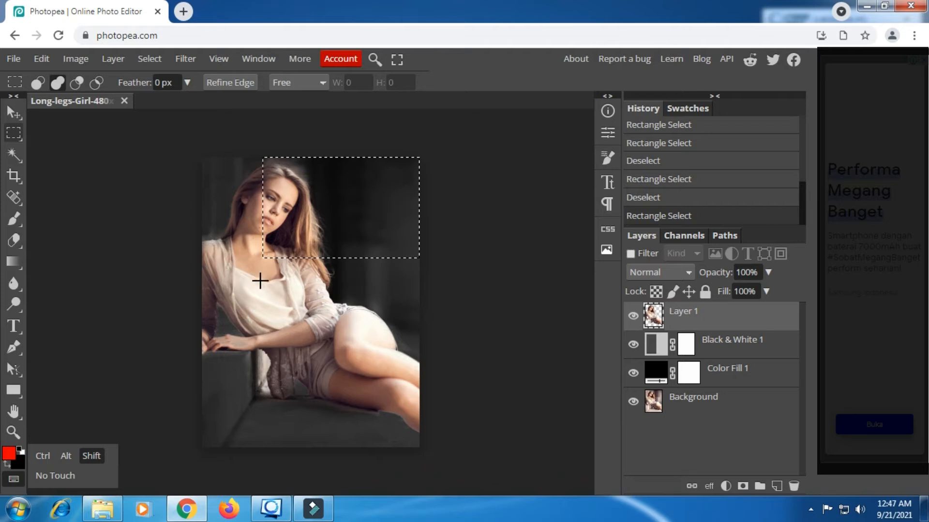
left_click_drag(259, 279, 450, 364)
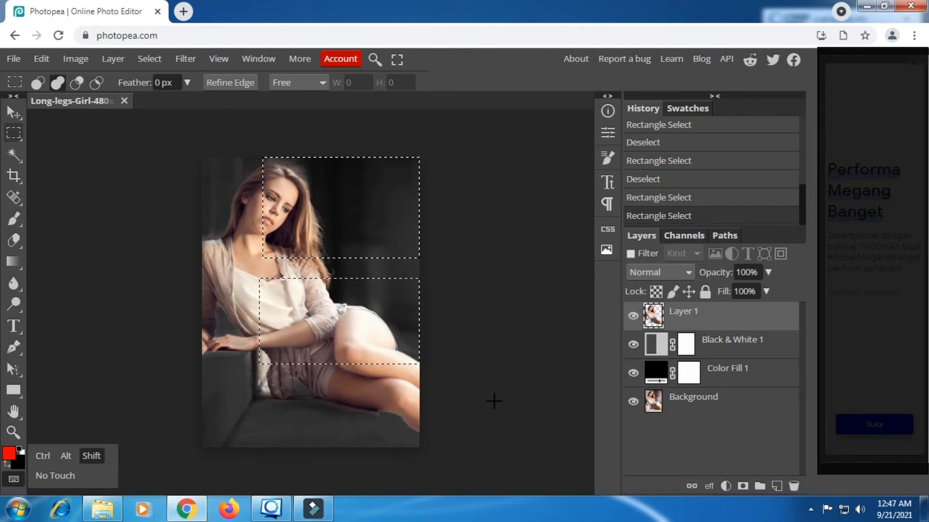
left_click(89, 455)
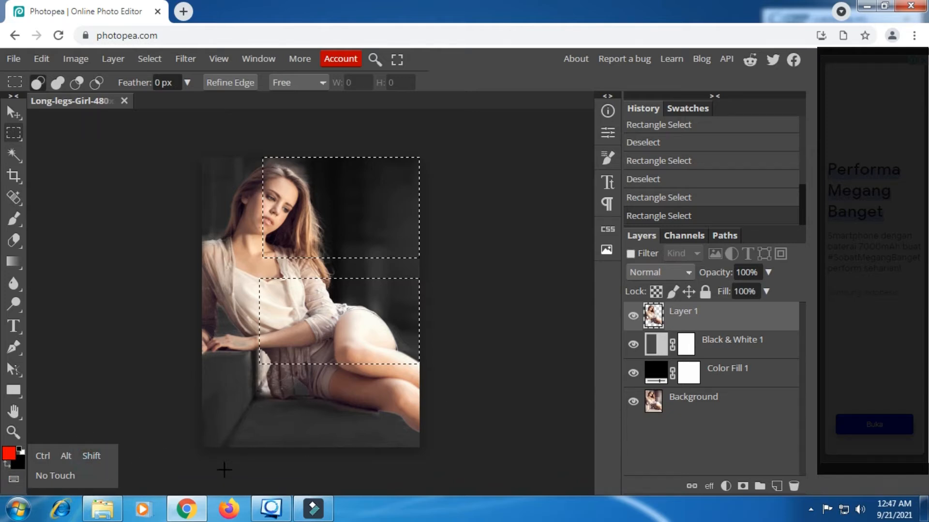
left_click(740, 485)
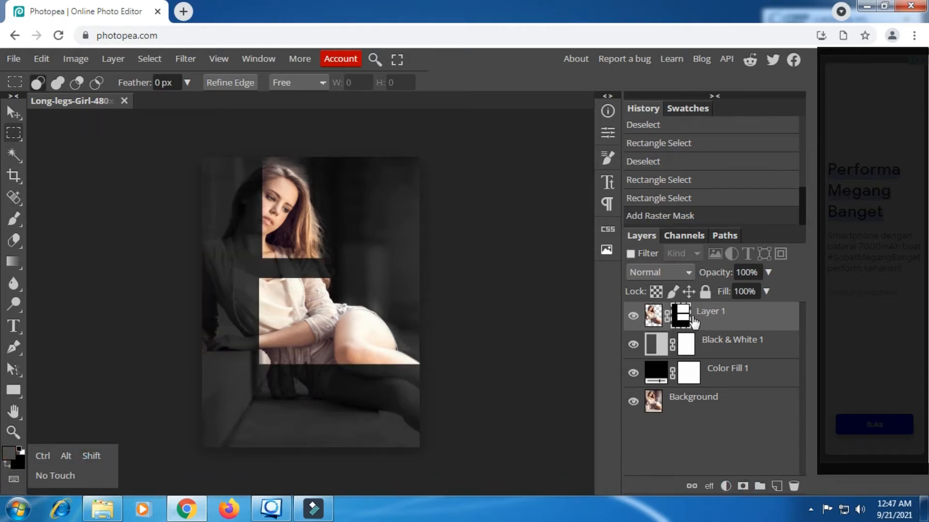
Apply a Gaussian Blur with a 12 px radius to Layer 1's mask to soften the rectangular light edges.
left_click(179, 54)
mouse_move(275, 205)
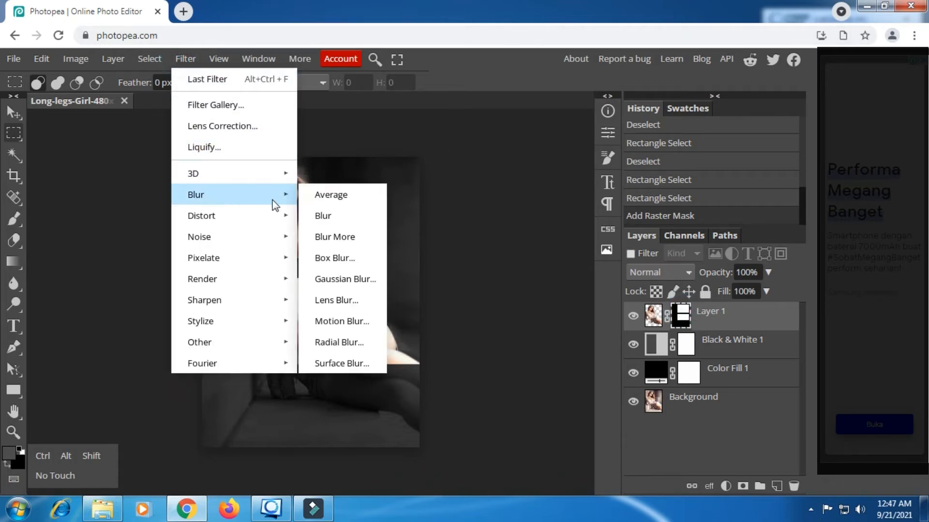
left_click(344, 279)
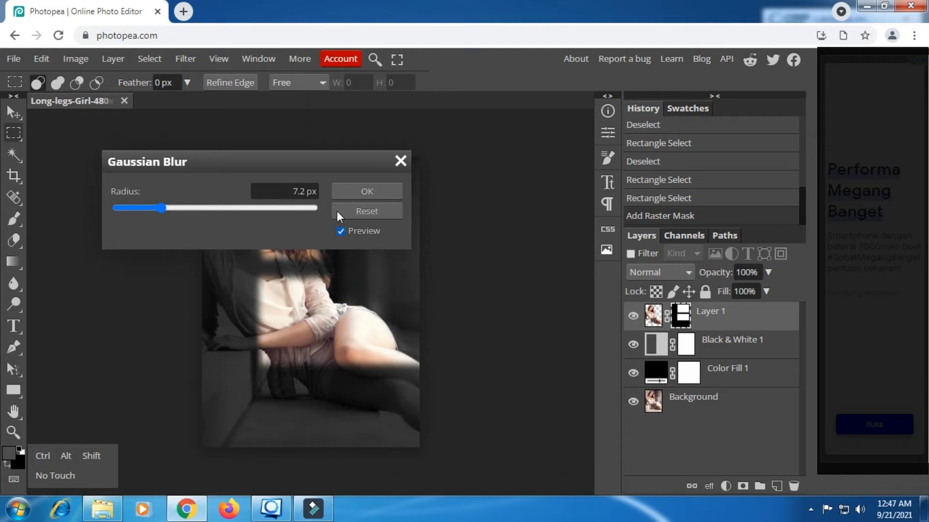
left_click_drag(312, 159, 705, 163)
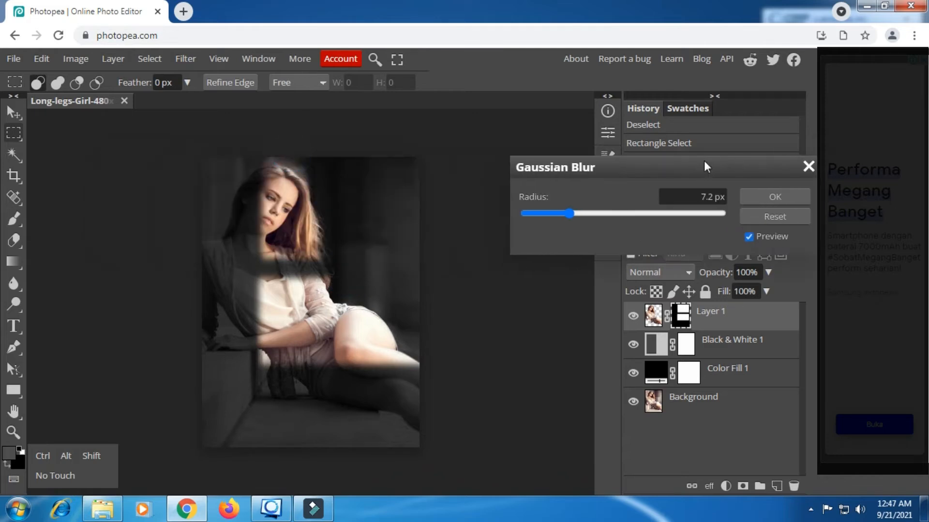
left_click(593, 216)
mouse_move(593, 213)
left_mouse_down()
mouse_move(614, 212)
mouse_move(584, 208)
left_mouse_up()
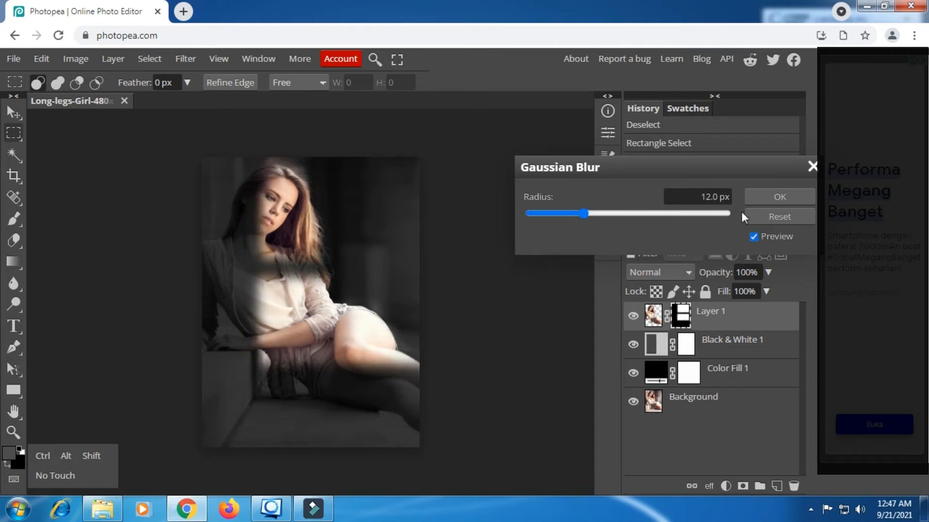
left_click(779, 197)
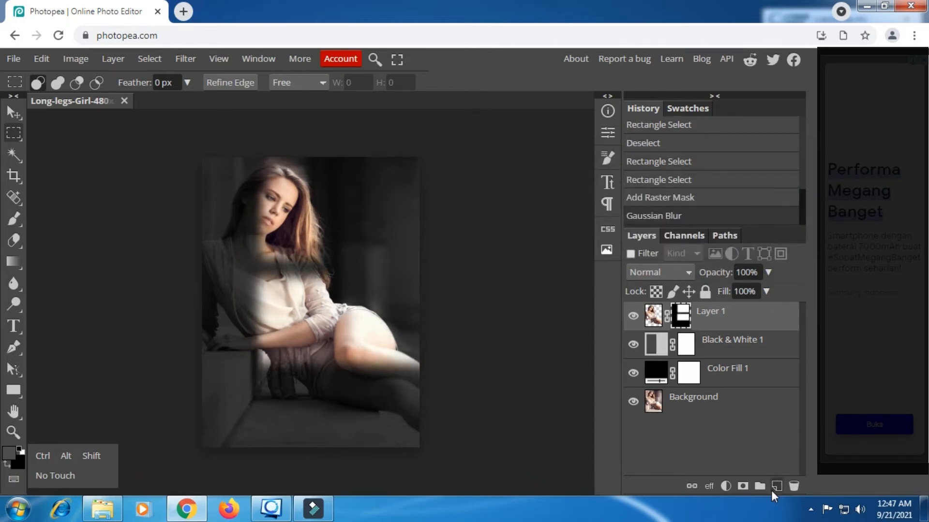
Set the black fill layer's opacity to 82% and hide the Black & White adjustment to preview the image in colour.
left_click(731, 377)
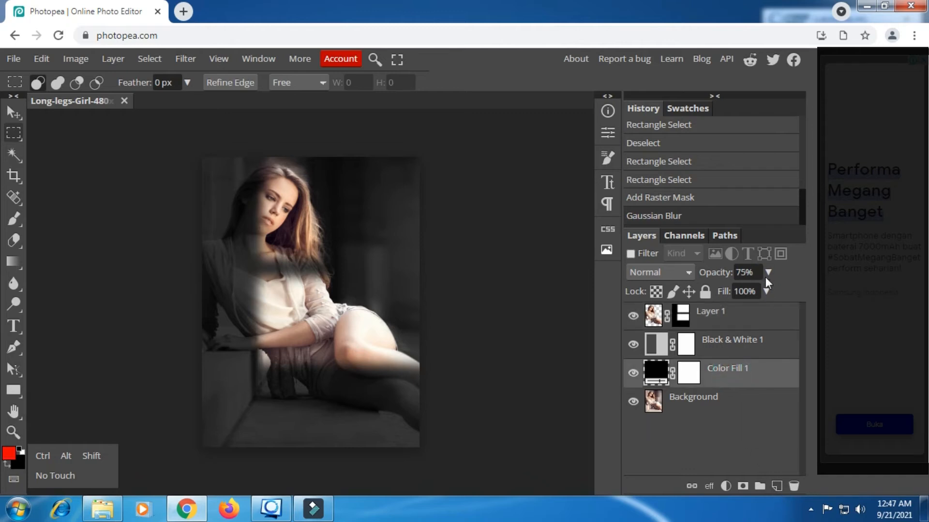
left_click_drag(767, 273, 755, 297)
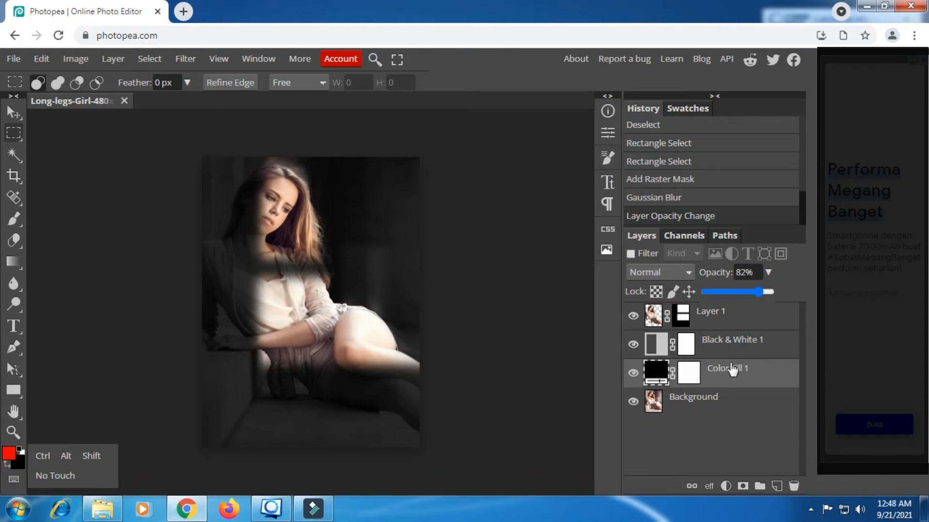
left_click(706, 338)
left_click(633, 343)
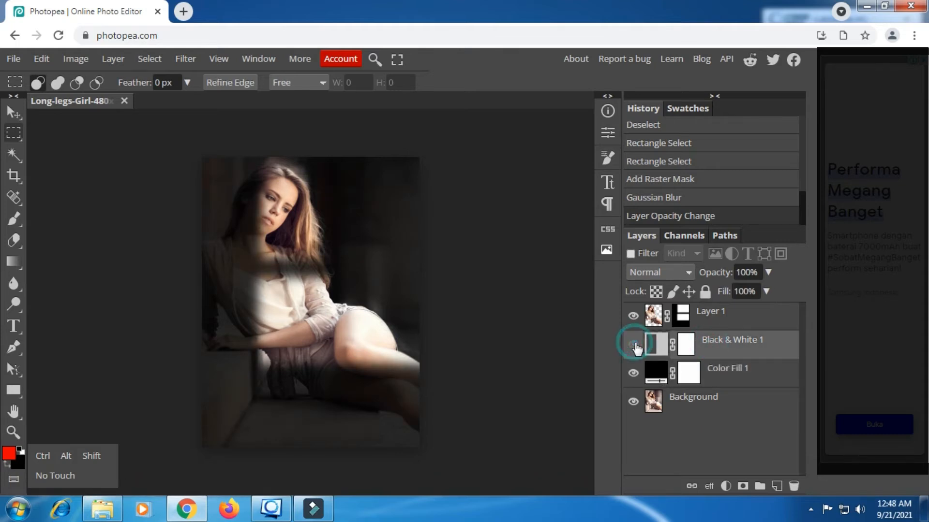
Move Layer 1 beneath the Black & White adjustment layer and compare the image with and without that adjustment.
left_click(723, 340)
left_click_drag(714, 312, 722, 352)
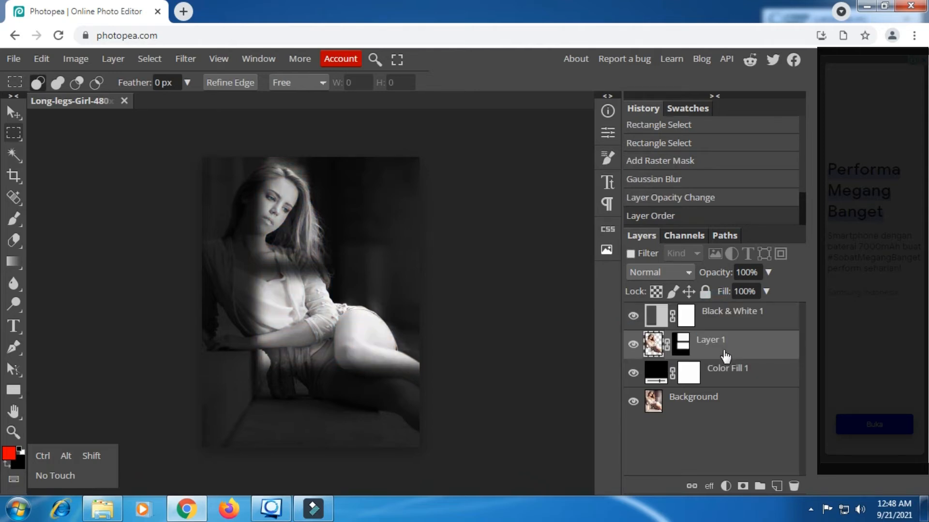
left_click(633, 315)
left_click(633, 315)
left_click(734, 326)
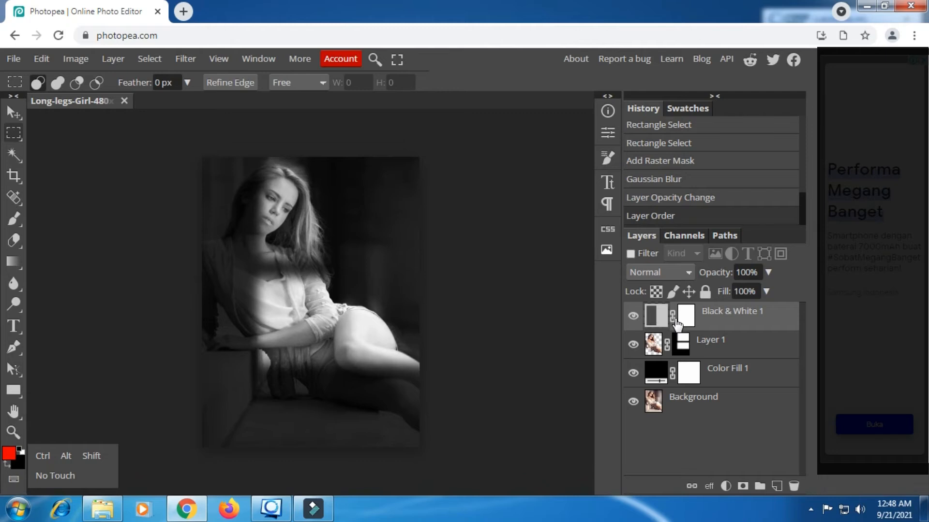
Set the opacity of the Color Fill 1 layer to 78%.
left_click(720, 375)
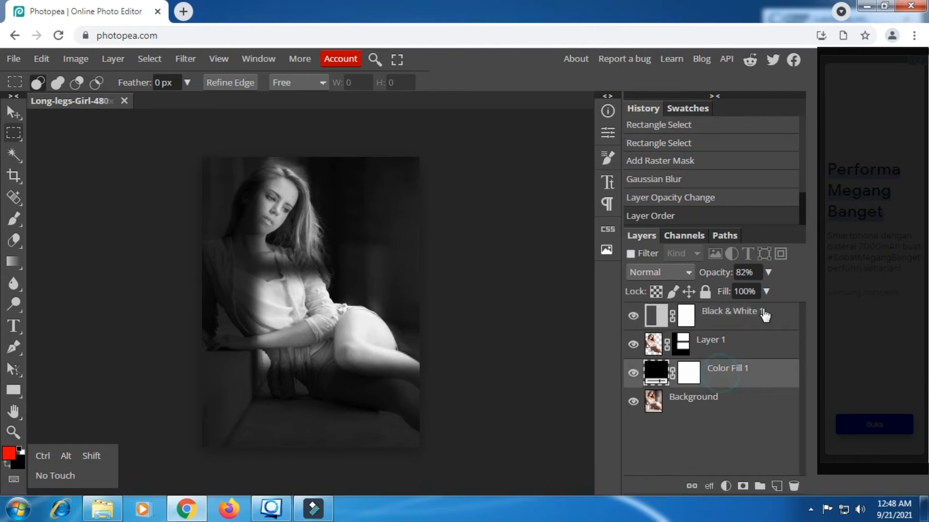
left_click(769, 272)
left_click_drag(760, 297, 755, 297)
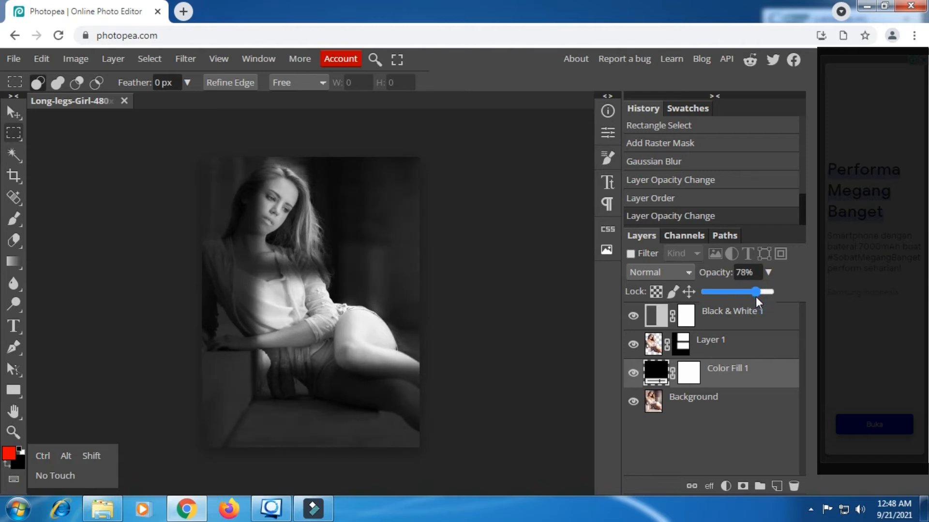
Add a Gradient Fill layer above the Black & White adjustment and set its style to Reflected.
left_click(733, 323)
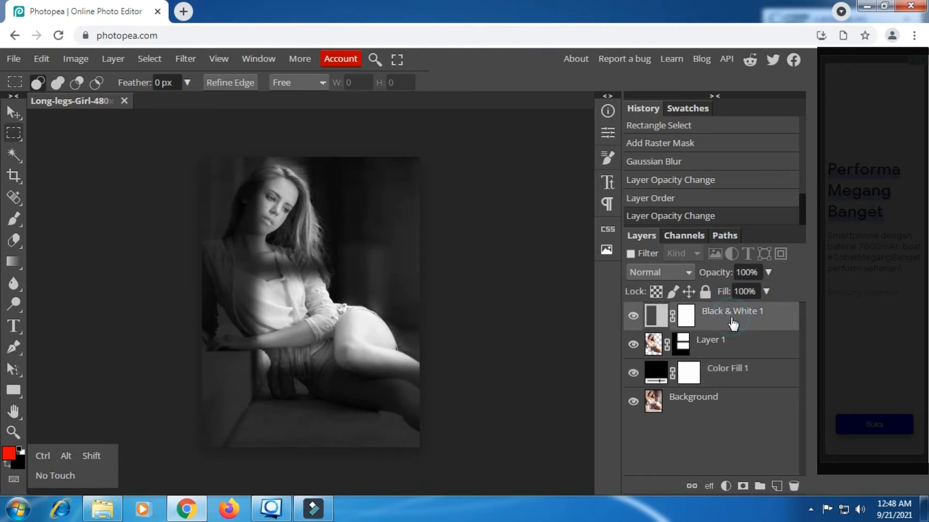
left_click(726, 485)
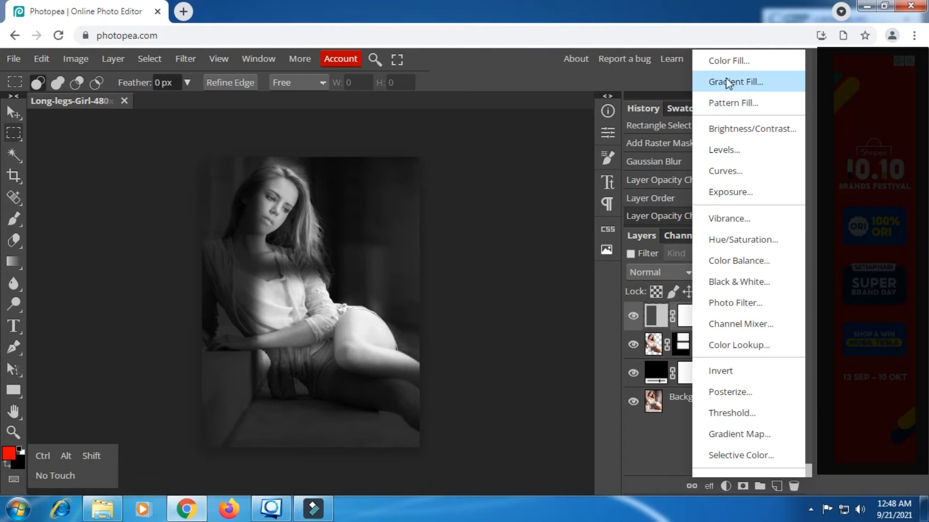
left_click(728, 81)
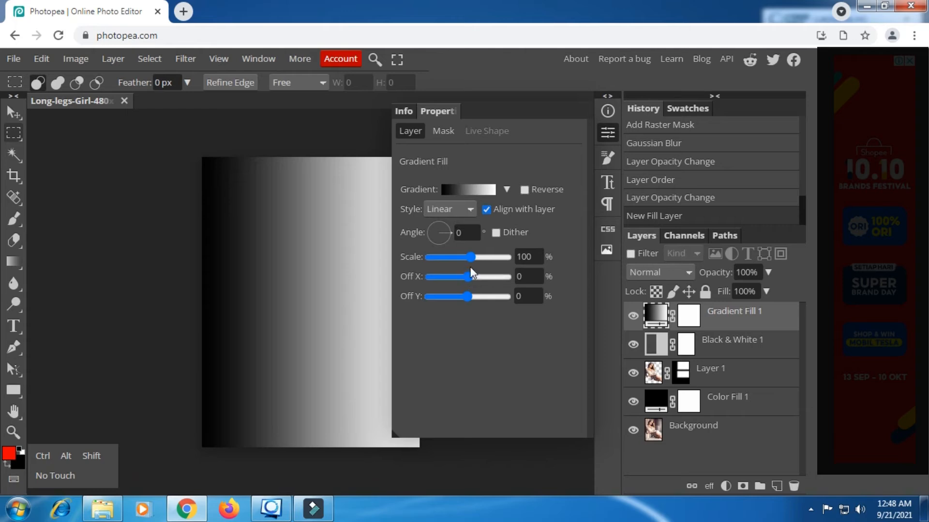
left_click(467, 209)
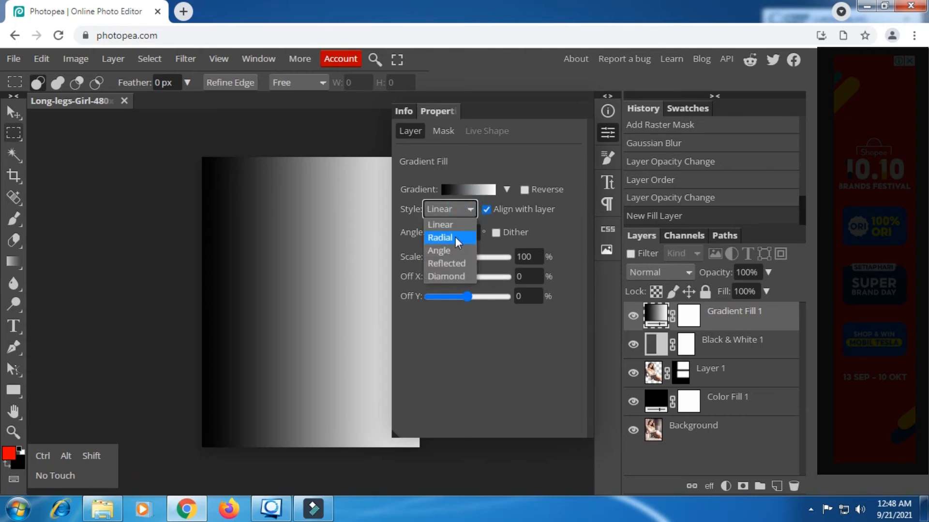
left_click(450, 263)
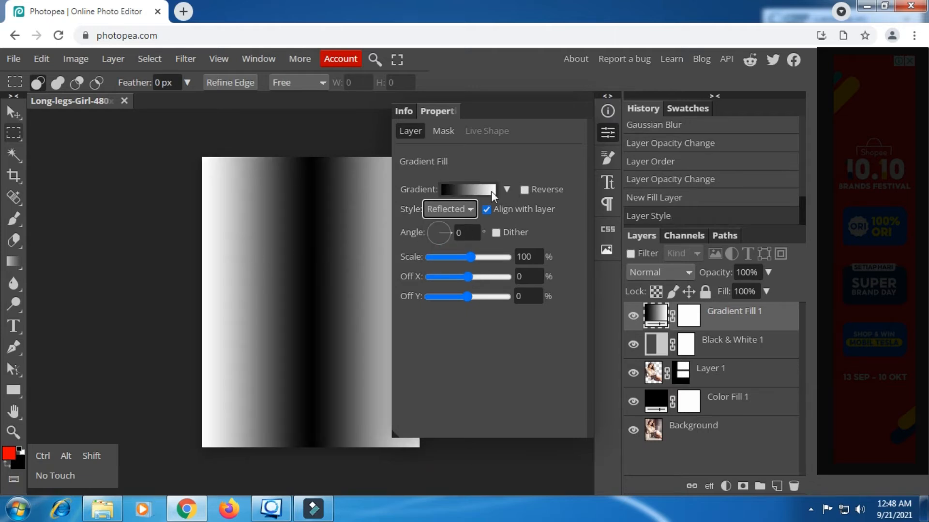
Recolour the gradient so its start stop is white (ffffff) and its end stop is black (000000).
left_click(476, 189)
left_click_drag(310, 162, 657, 161)
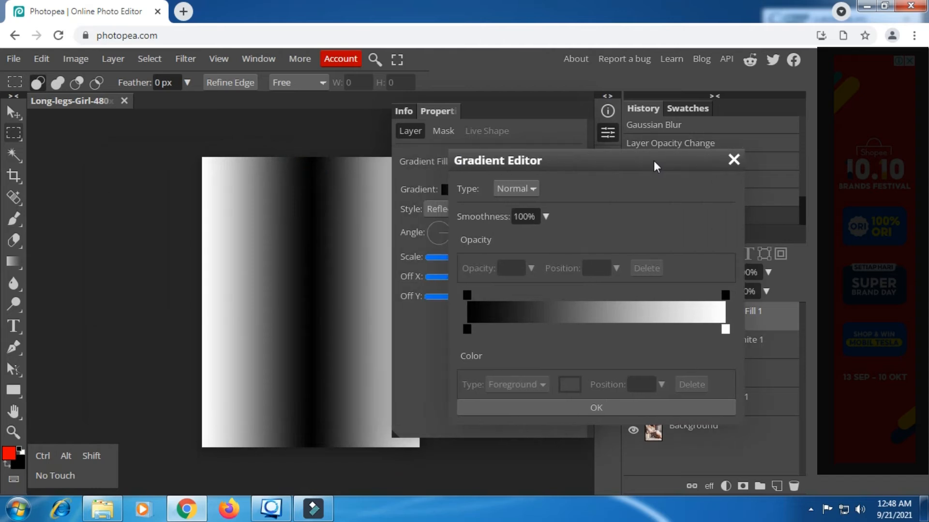
left_click(467, 329)
left_click(569, 385)
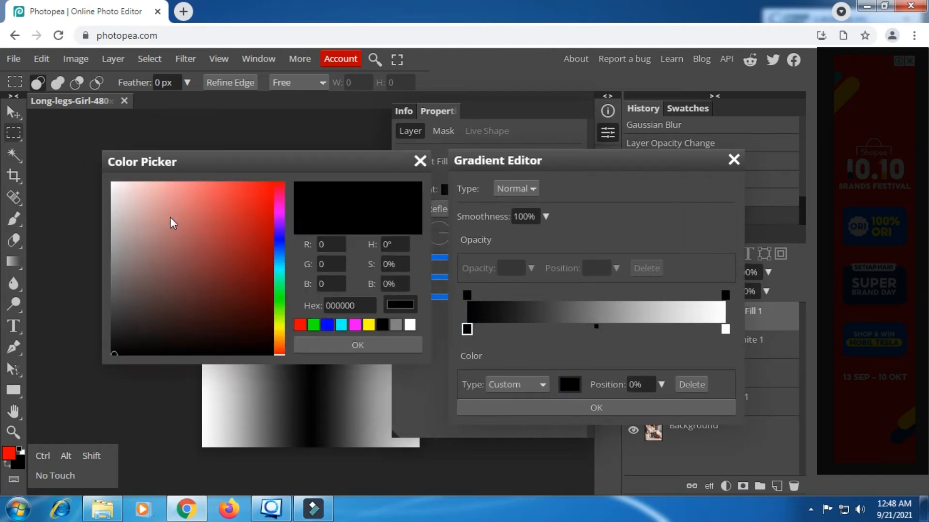
left_click_drag(107, 205, 112, 183)
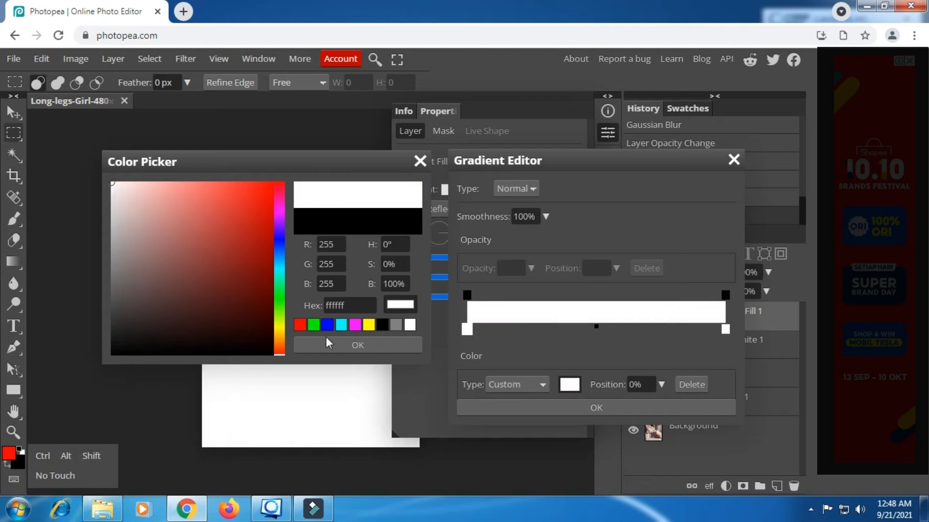
left_click(358, 345)
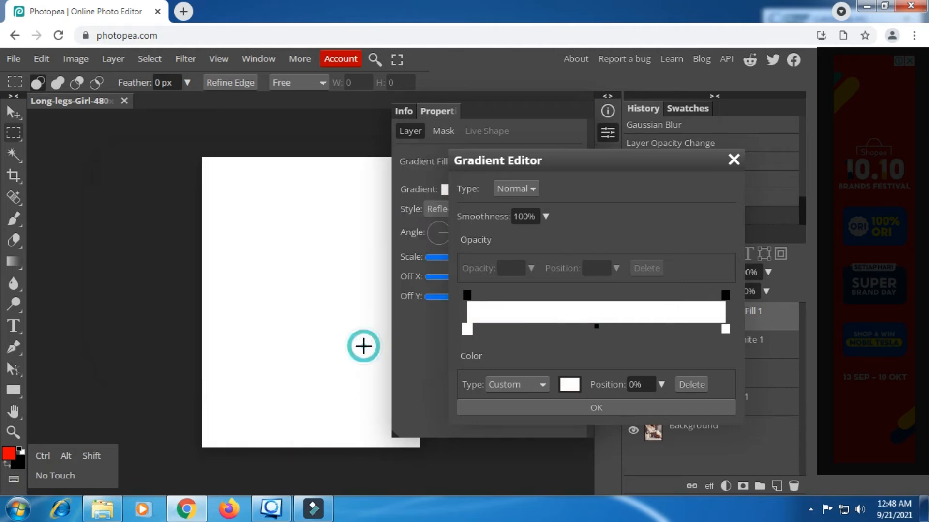
left_click(727, 331)
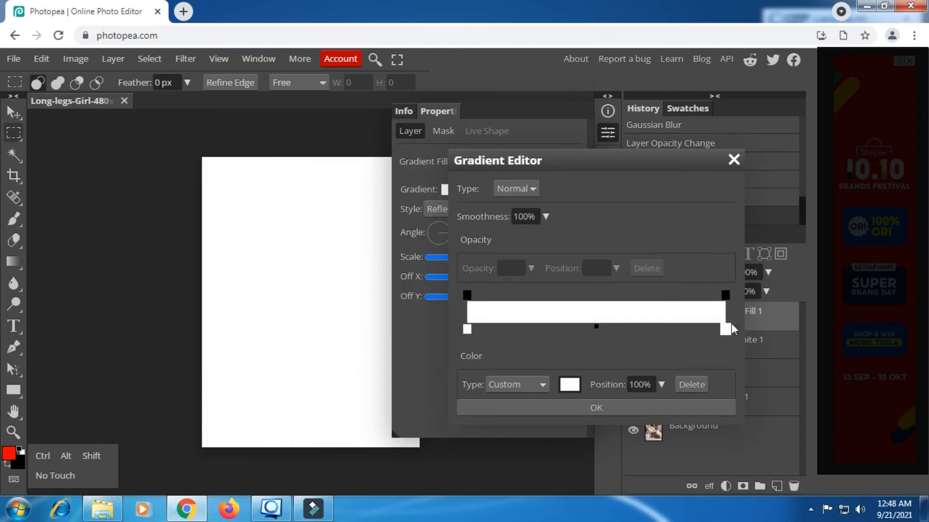
left_click(569, 385)
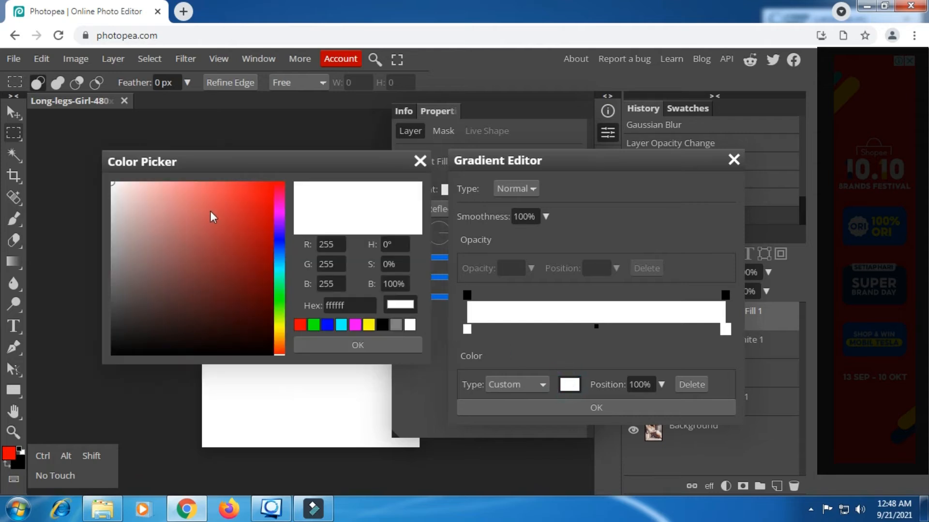
left_click_drag(137, 296, 107, 356)
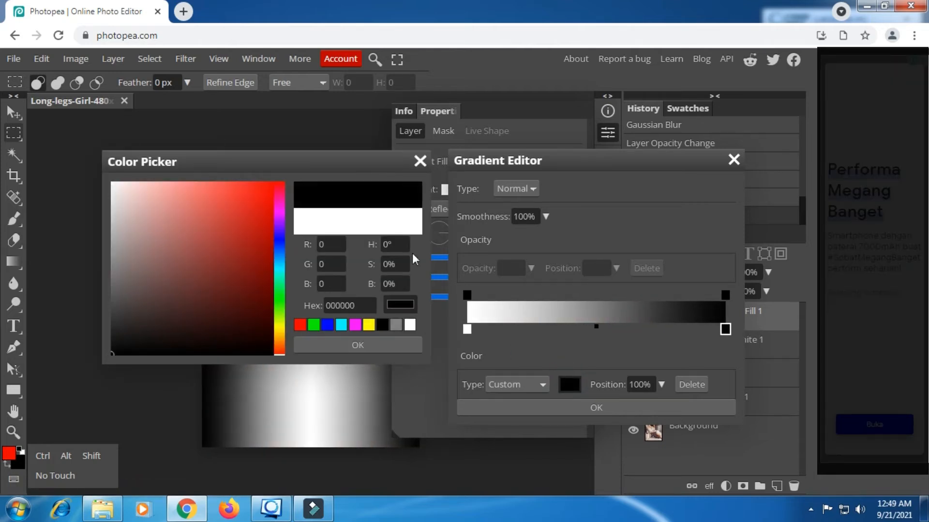
left_click(379, 344)
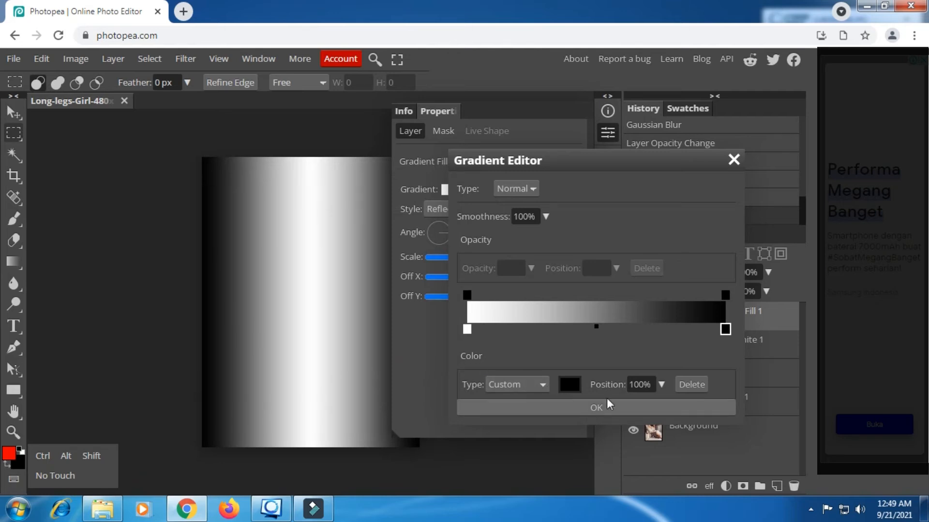
Move the gradient's black stop to the 67% position and set the gradient angle to -45°.
mouse_move(724, 329)
left_mouse_down()
mouse_move(627, 336)
mouse_move(654, 340)
mouse_move(639, 336)
left_mouse_up()
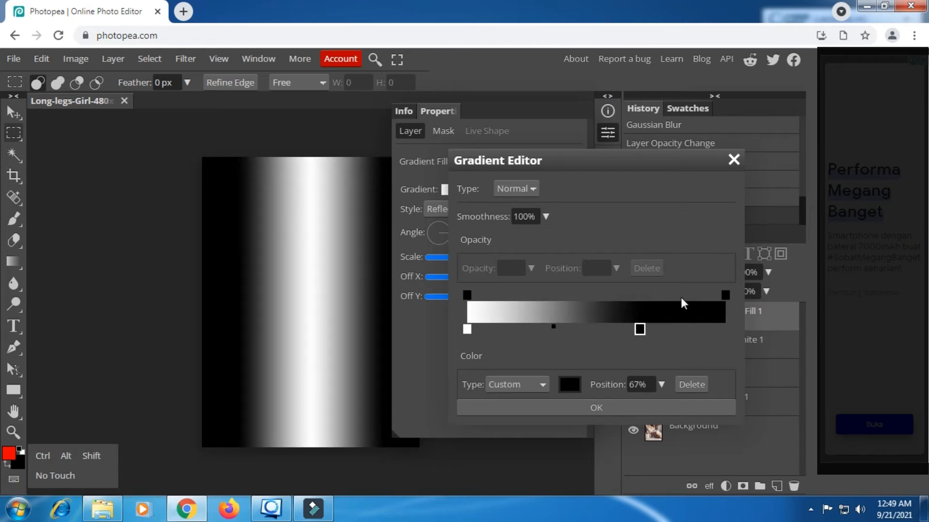
left_click(573, 406)
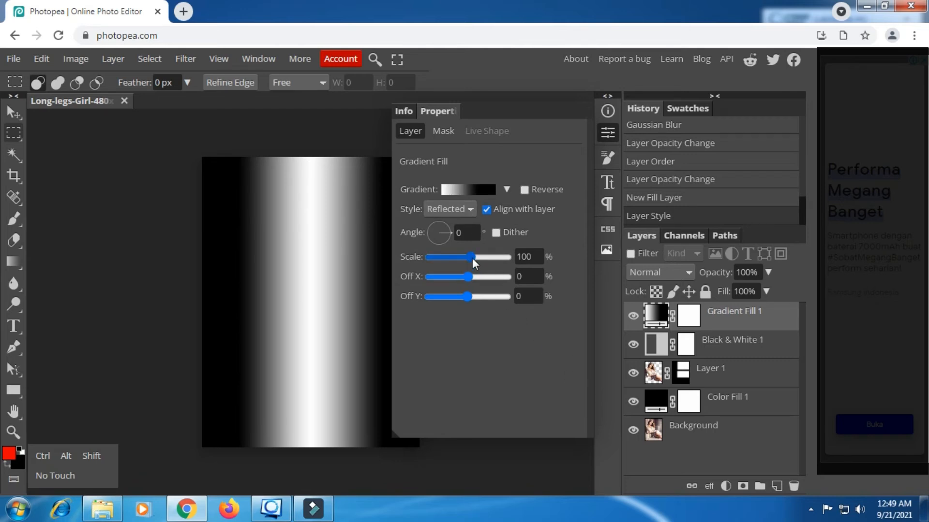
left_click(449, 240)
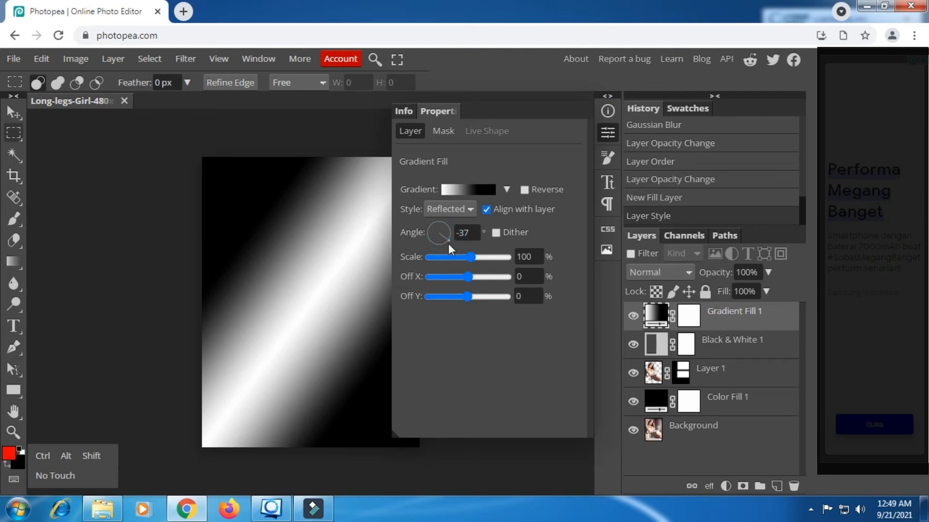
left_click(449, 245)
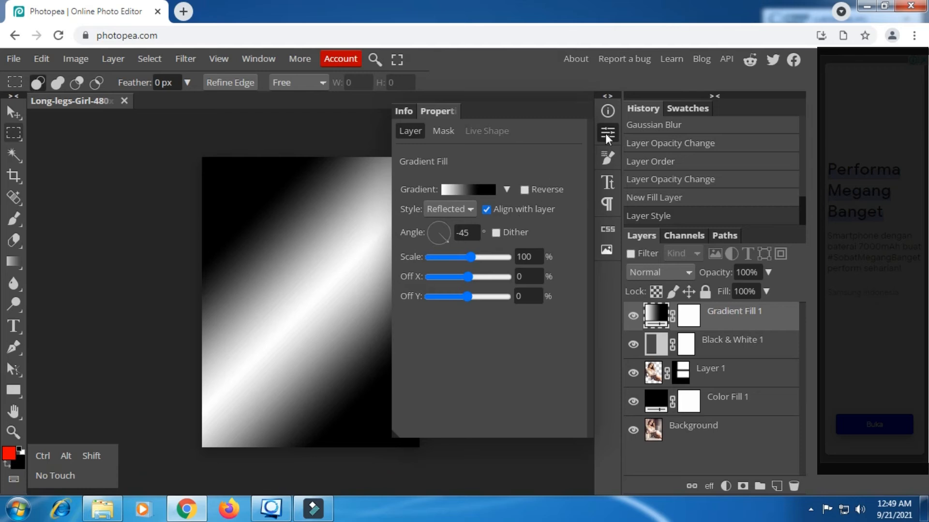
Set the gradient fill layer's blend mode to Screen and its opacity to 31%.
left_click(686, 271)
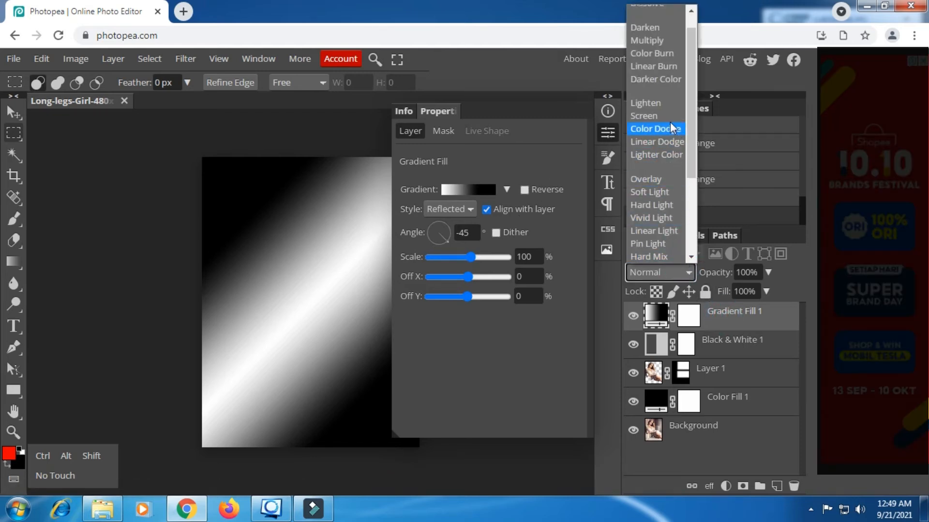
left_click(667, 118)
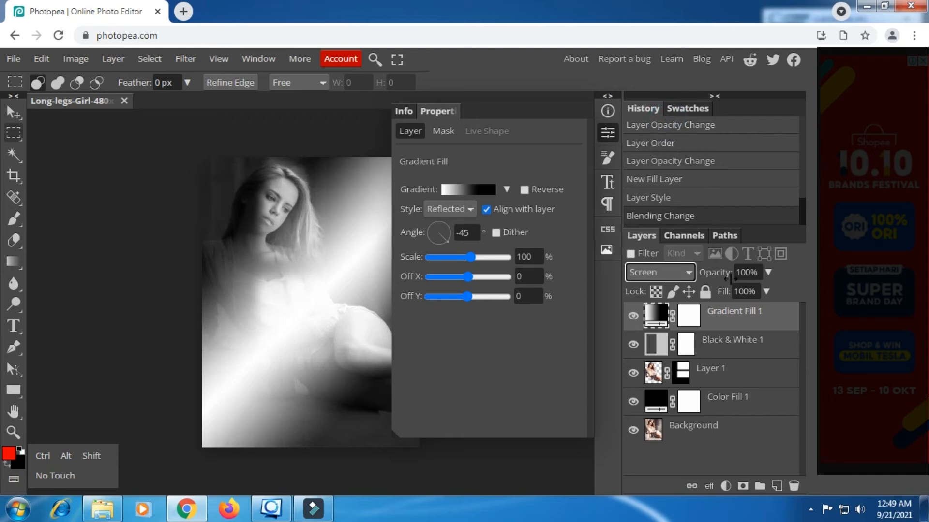
left_click(768, 272)
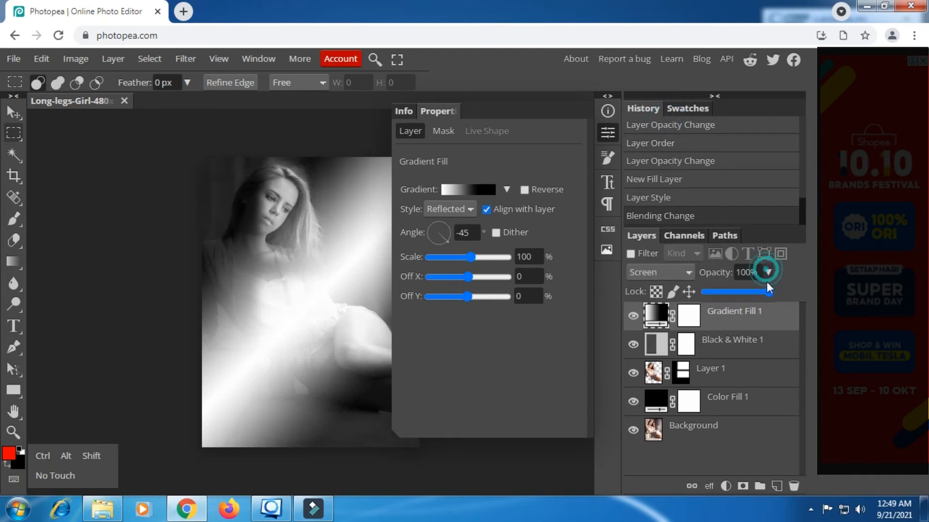
left_click_drag(770, 292, 725, 309)
left_click(608, 135)
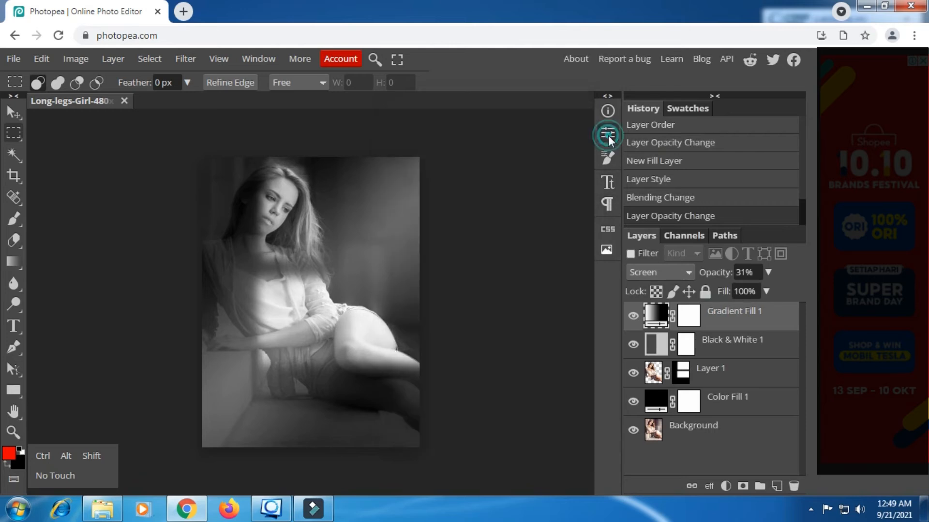
Select the Black & White 1 layer, hide the gradient fill layer, and compare the image with and without the Black & White adjustment.
left_click(726, 343)
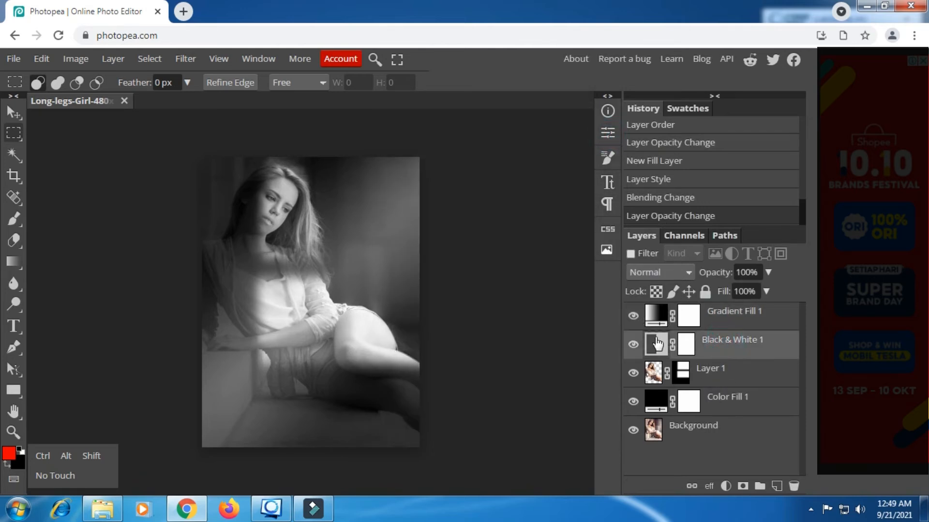
left_click(633, 316)
left_click(633, 345)
left_click(633, 344)
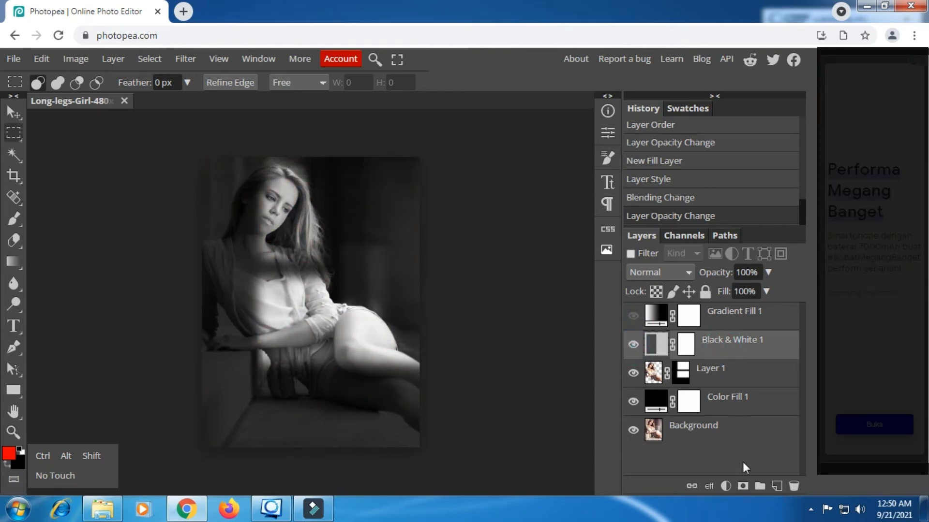
Add a Brightness/Contrast adjustment layer above the Black & White layer with brightness -25 and contrast 28.
left_click(724, 487)
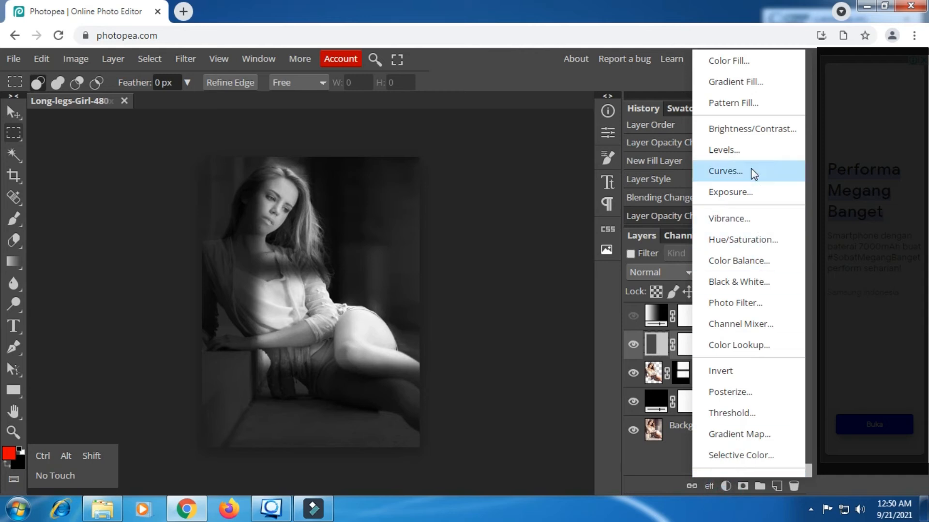
left_click(746, 131)
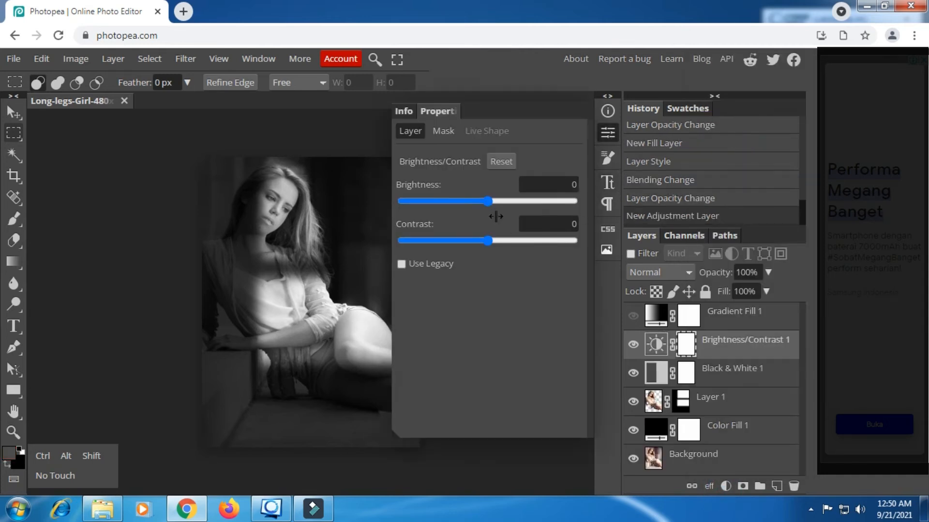
left_click_drag(489, 201, 473, 207)
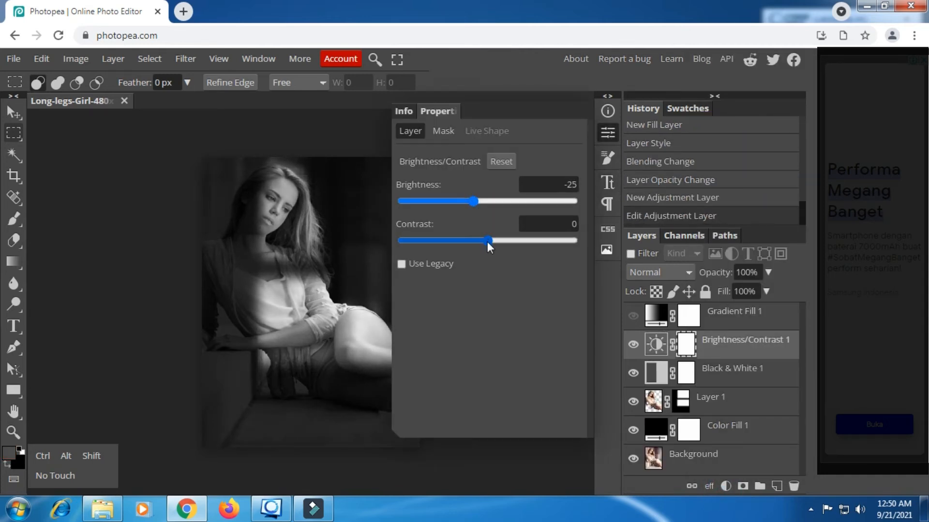
left_click_drag(488, 241, 512, 242)
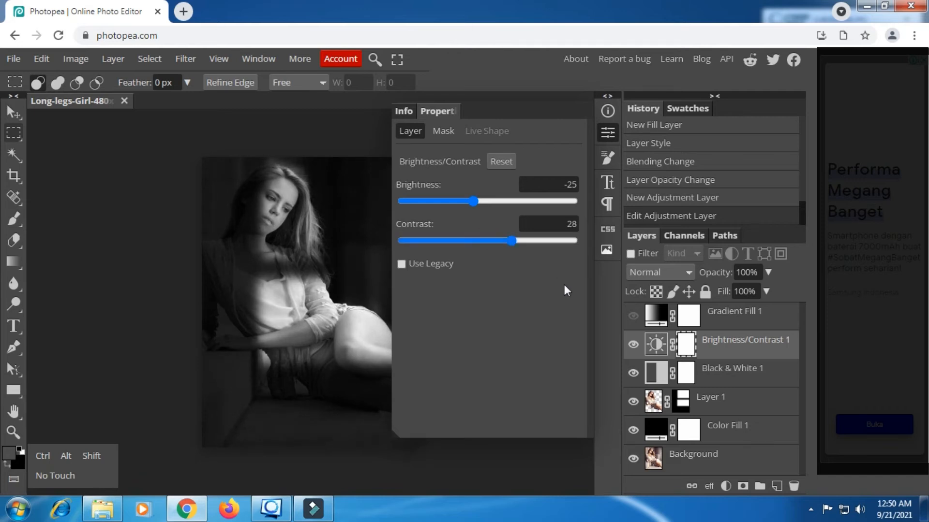
left_click(607, 132)
Show the gradient fill layer again and ready a black (000000) Brush on its layer mask.
left_click(632, 317)
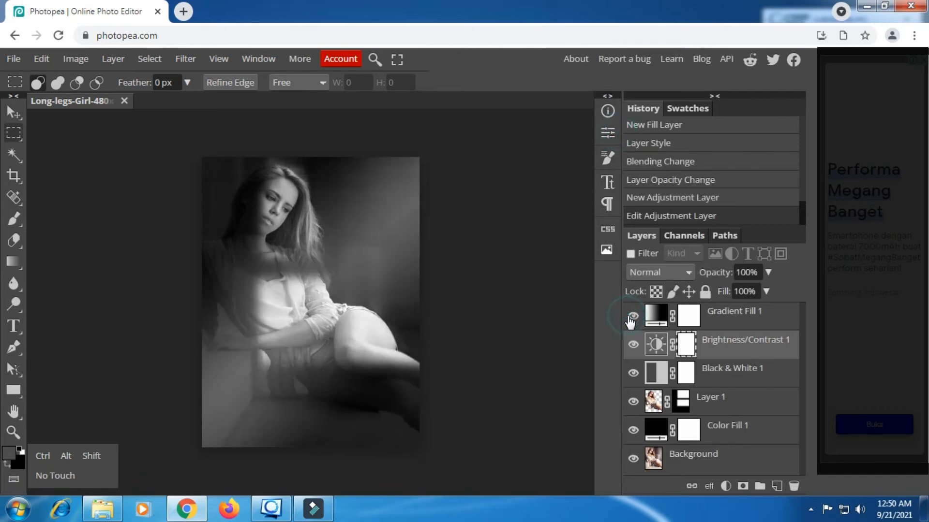
left_click(688, 316)
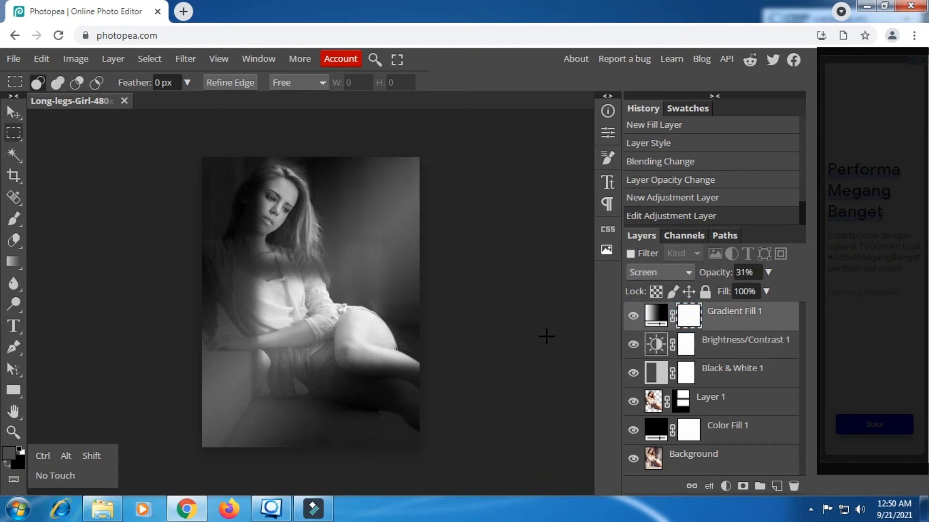
left_click(15, 222)
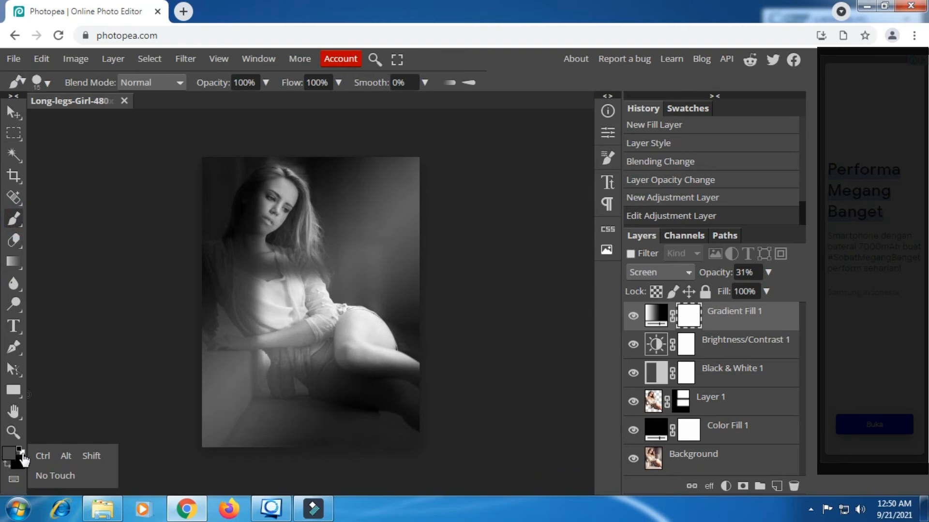
left_click(12, 455)
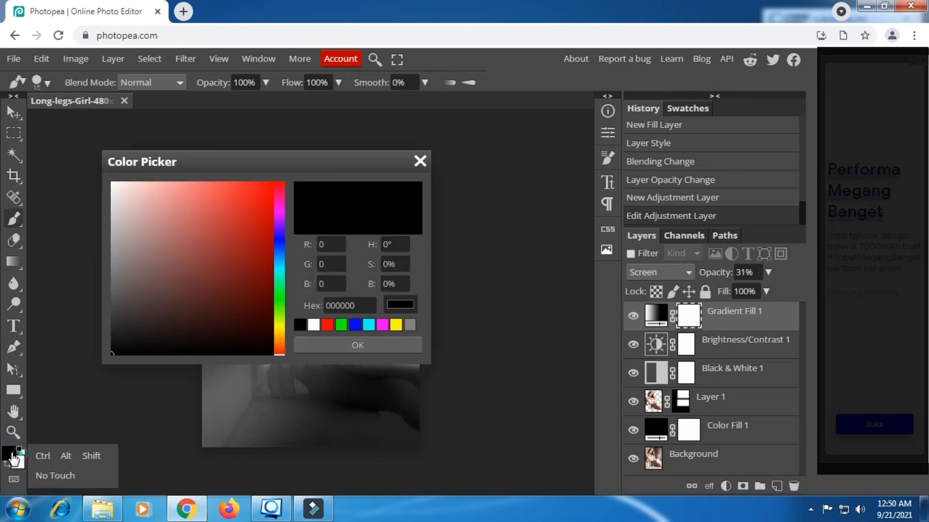
left_click(357, 345)
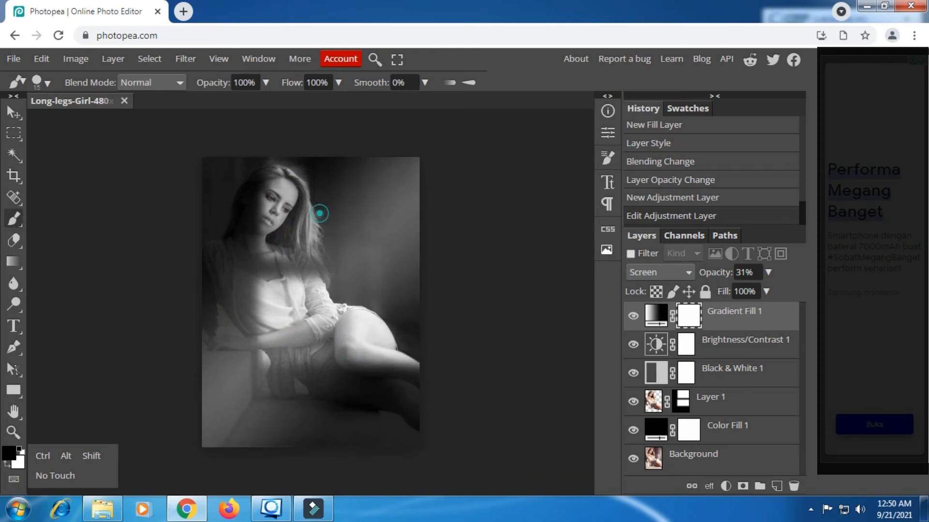
Configure the brush as a soft round tip with size 313 px, hardness 0% and opacity 28%.
right_click(319, 213)
left_click(455, 291)
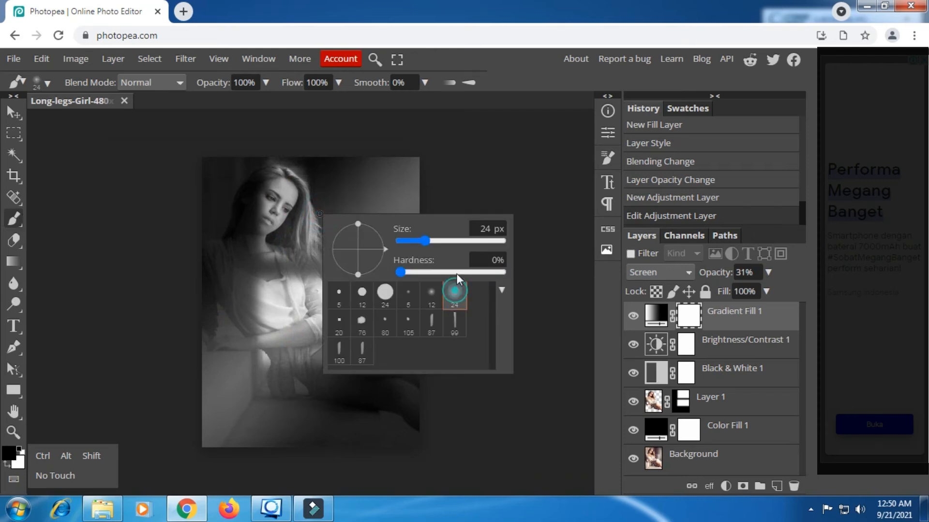
left_click(474, 242)
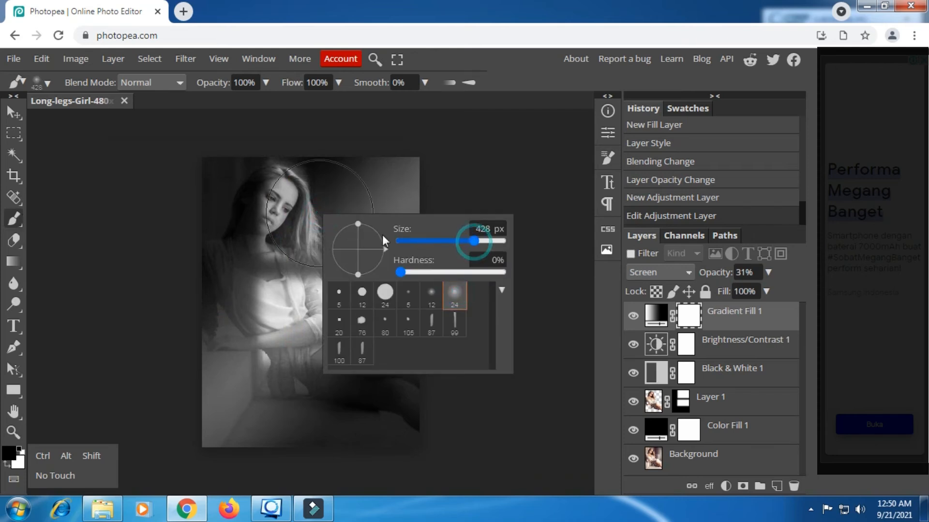
left_click(466, 240)
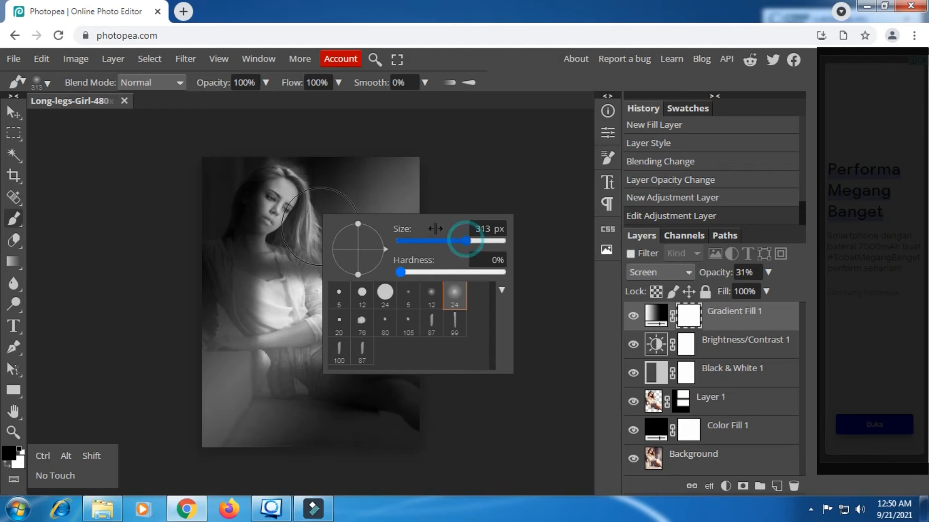
left_click(266, 83)
left_click(222, 103)
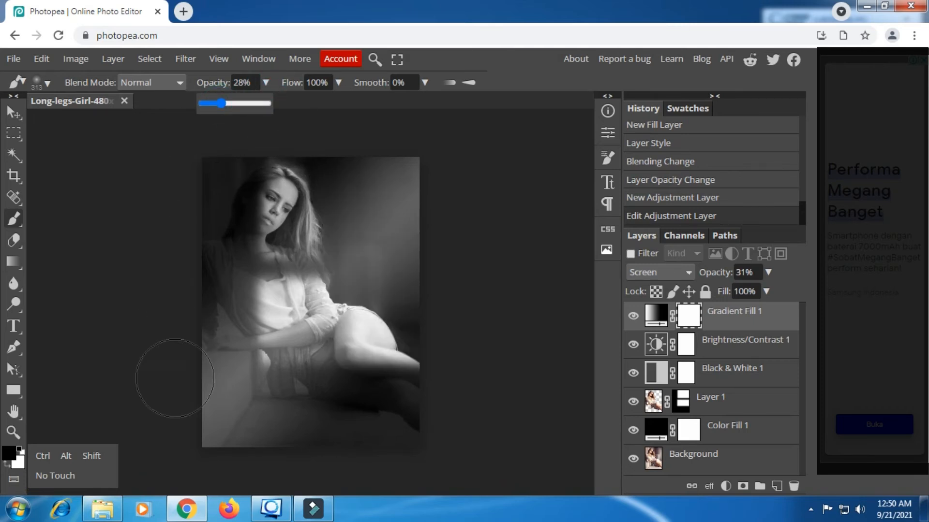
Paint black on the gradient fill's mask over the photo's lower edge and left side to reduce the haze there.
left_click(173, 415)
left_click(325, 429)
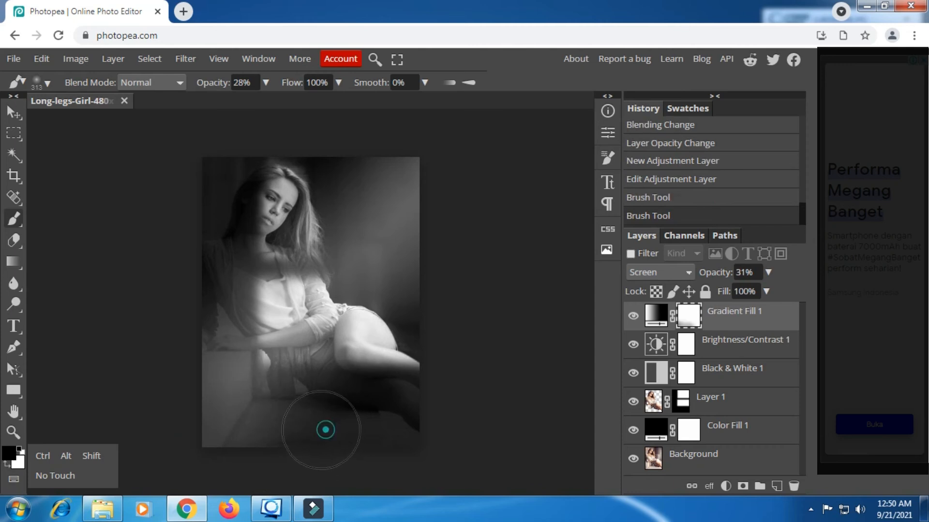
mouse_move(321, 430)
left_mouse_down()
mouse_move(216, 427)
mouse_move(187, 405)
left_mouse_up()
left_click(182, 357)
left_click_drag(195, 318, 224, 400)
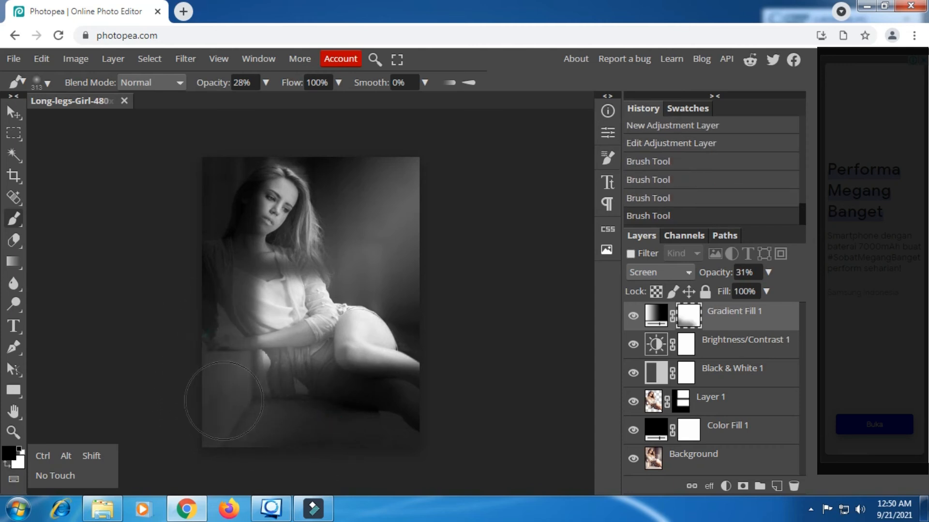
left_click(311, 425)
left_click(315, 425)
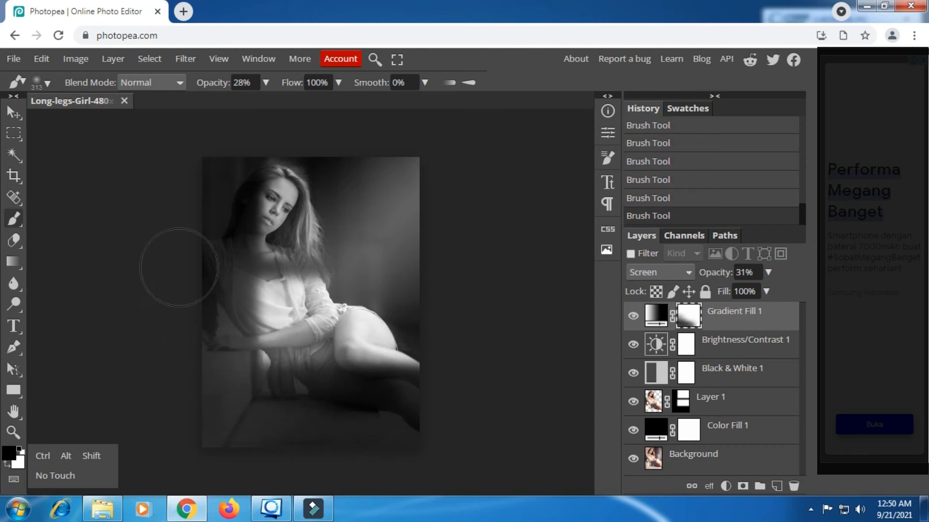
left_click(175, 246)
left_click(336, 440)
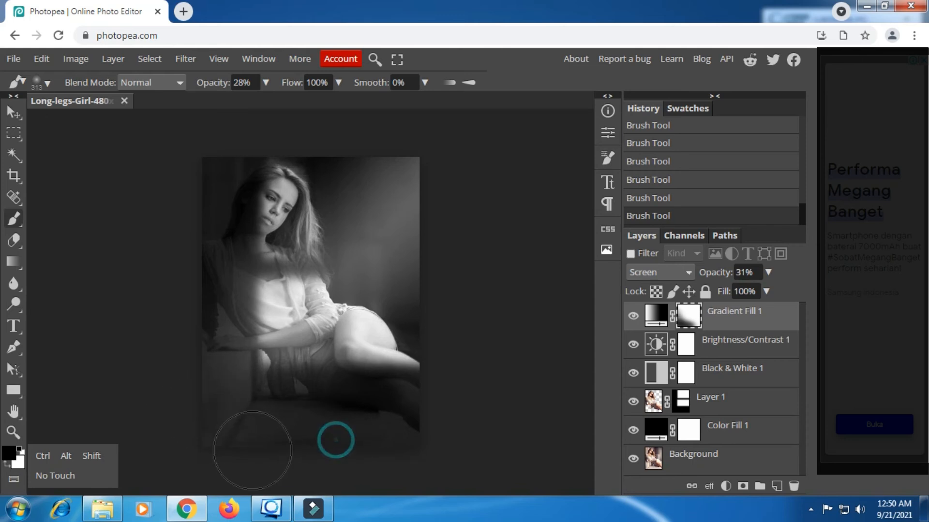
left_click_drag(203, 358, 184, 259)
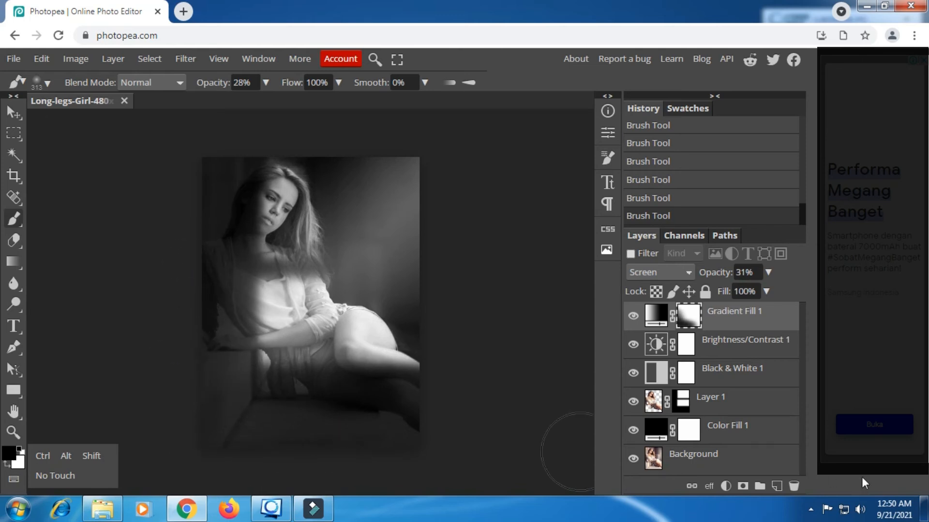
Set the opacity of the black Color Fill 1 layer to 79%.
left_click(762, 434)
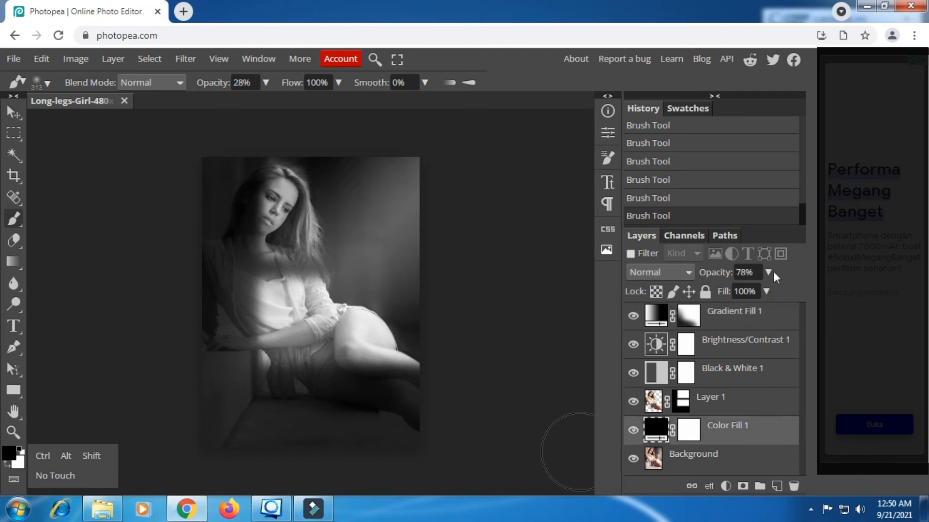
left_click(768, 273)
left_click_drag(761, 293, 756, 292)
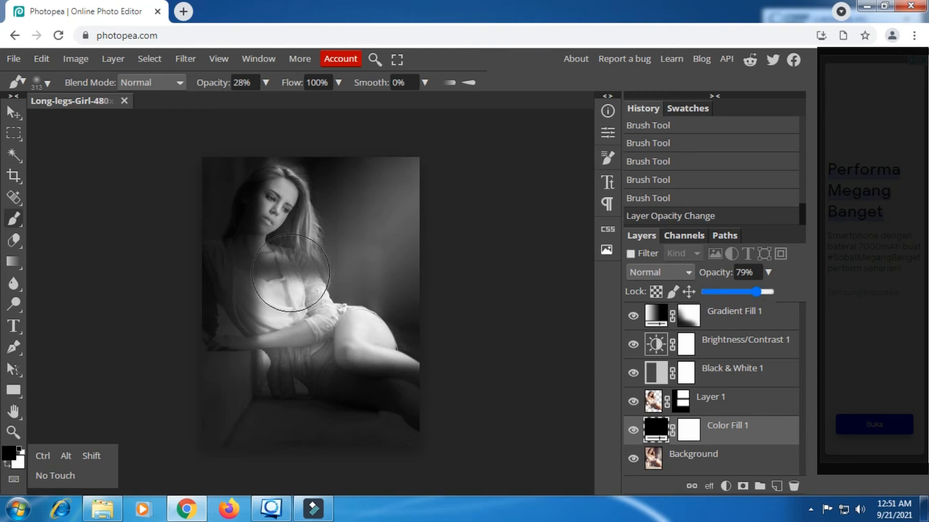
Examine the light and shadow on the woman and the background, both in the whole photo and close up.
scroll(290, 273, "up", 4)
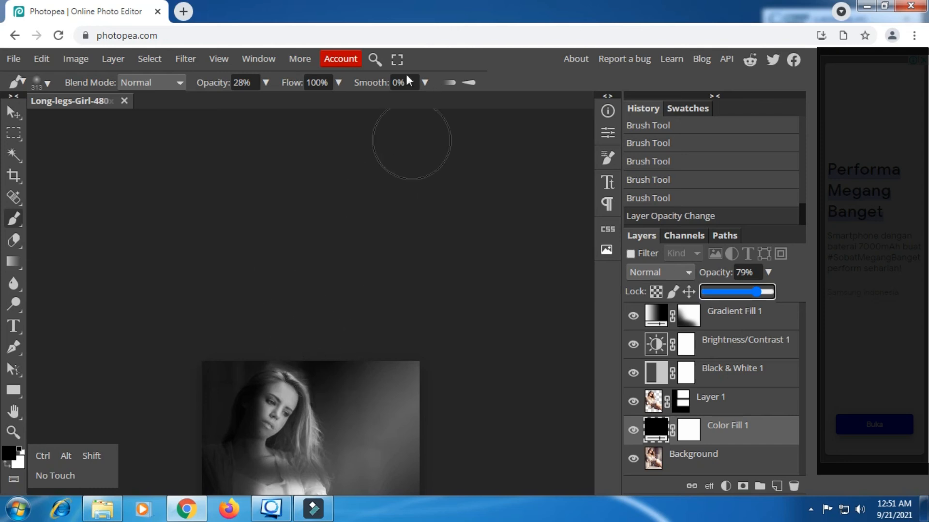
left_click(100, 472)
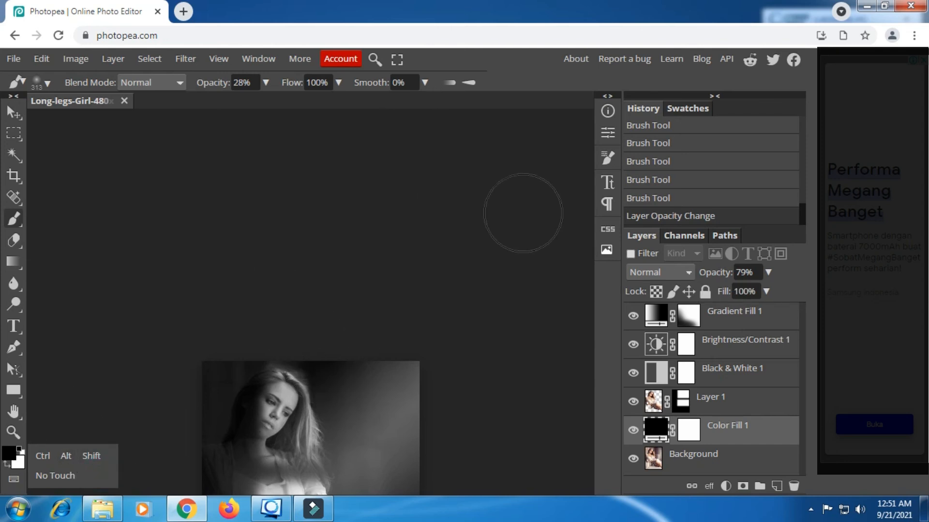
key("space")
left_click_drag(417, 341, 428, 140)
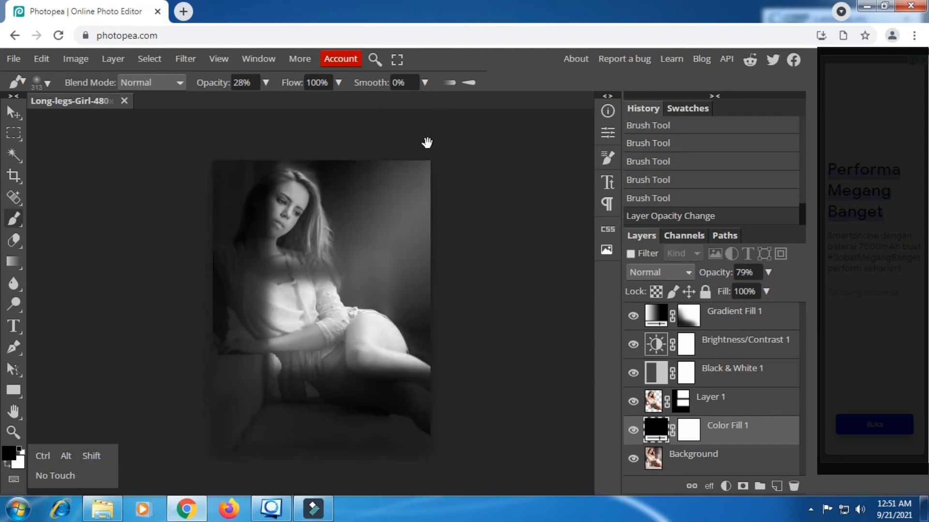
scroll(334, 284, "down", 1)
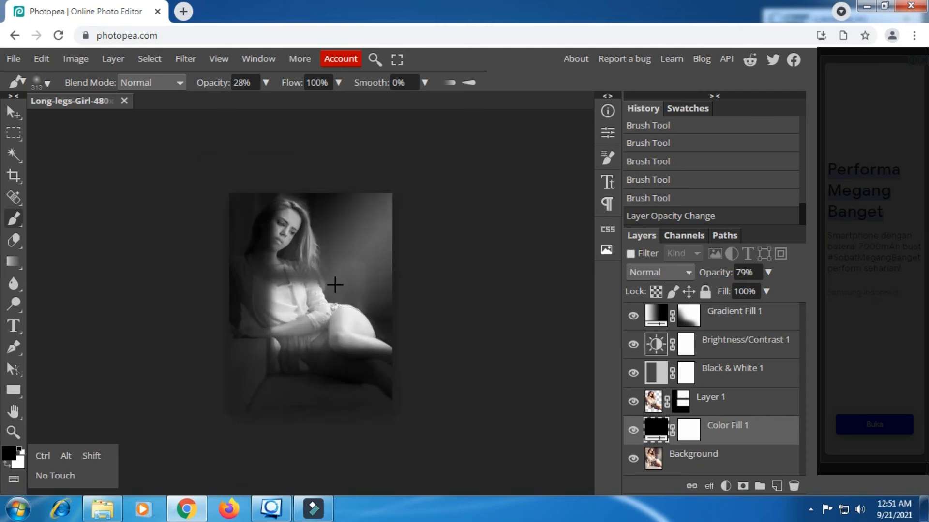
scroll(335, 284, "up", 4)
scroll(334, 285, "down", 1)
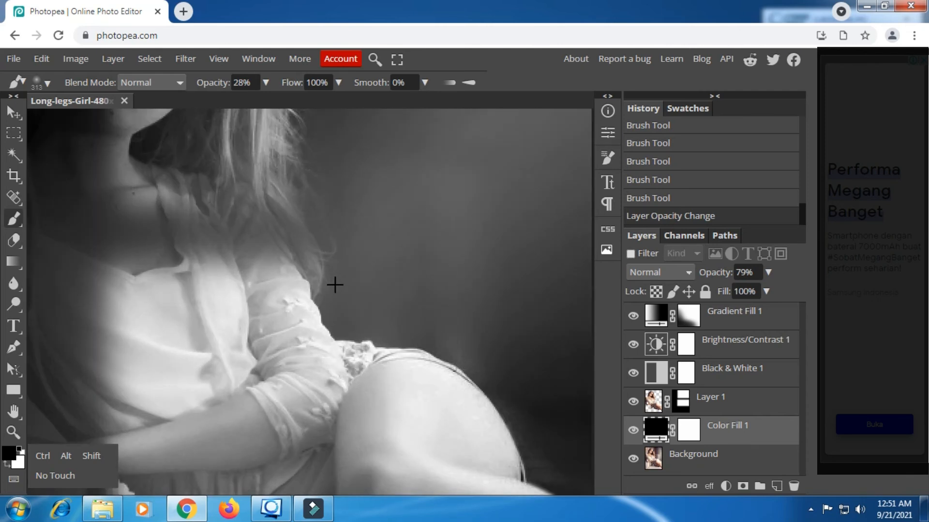
scroll(335, 285, "down", 1)
left_click_drag(332, 232, 323, 207)
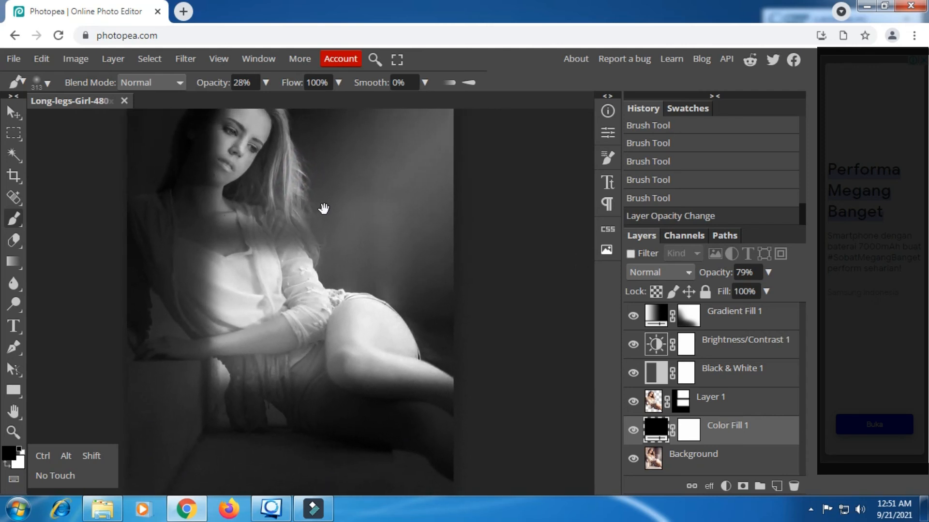
Lower the gradient fill layer's opacity to 11% and Layer 1's opacity to 88%.
left_click(732, 319)
left_click(767, 272)
mouse_move(723, 292)
left_mouse_down()
mouse_move(704, 295)
mouse_move(726, 292)
mouse_move(713, 291)
left_mouse_up()
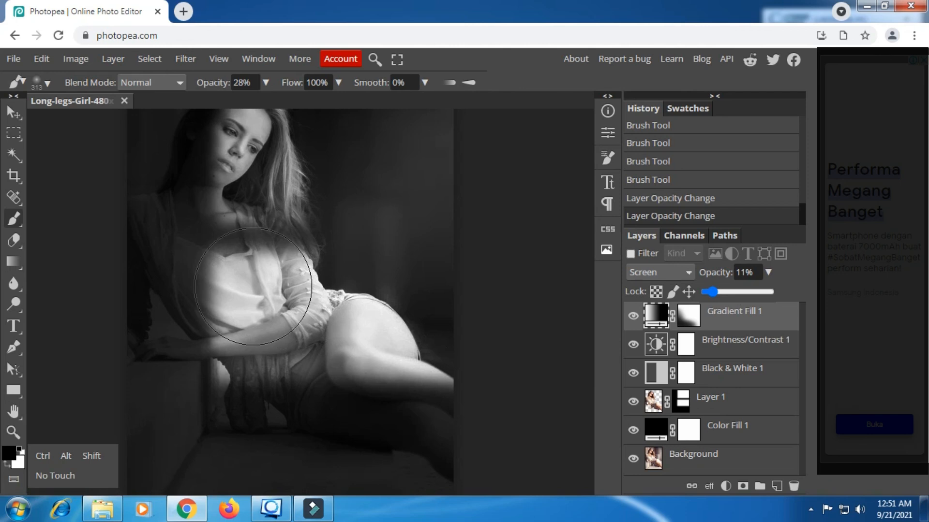
left_click(717, 403)
left_click(767, 272)
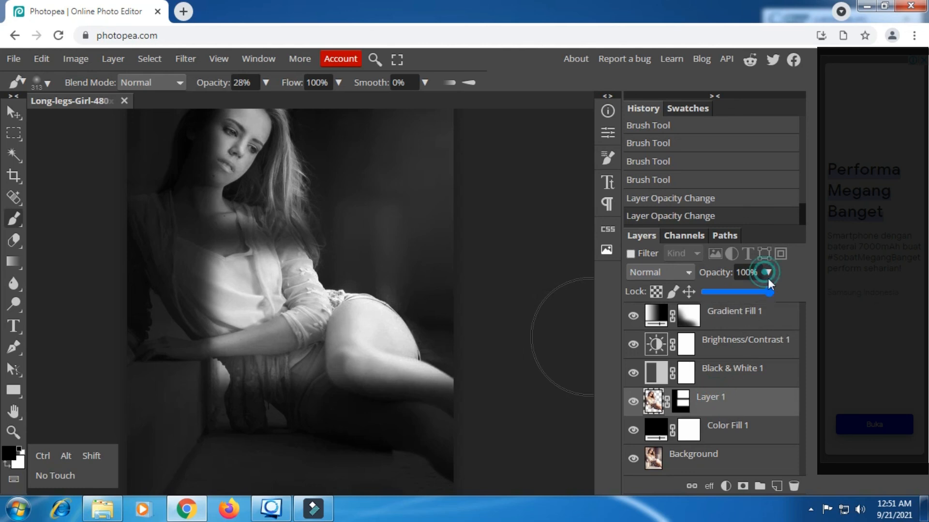
left_click_drag(769, 292, 758, 298)
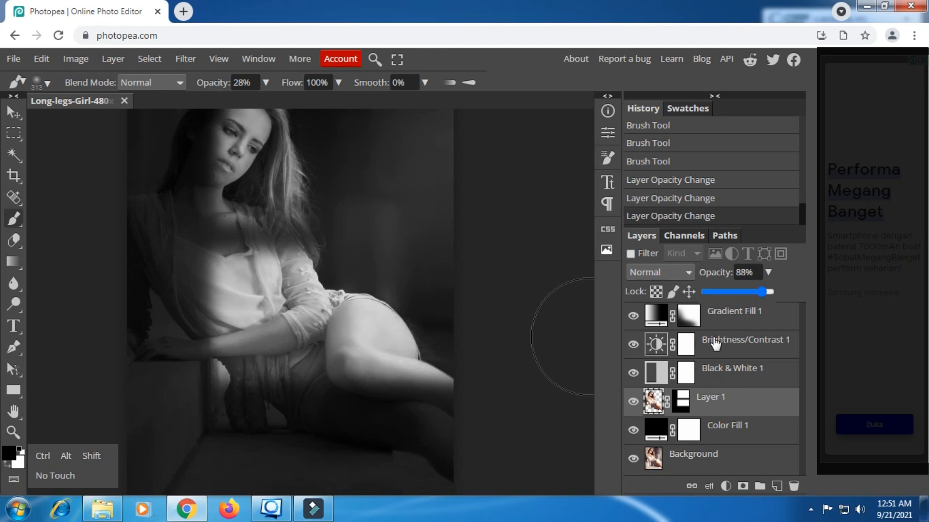
Set the Brightness/Contrast layer's contrast to 51 and brightness to -27, and check the photo.
double_click(655, 345)
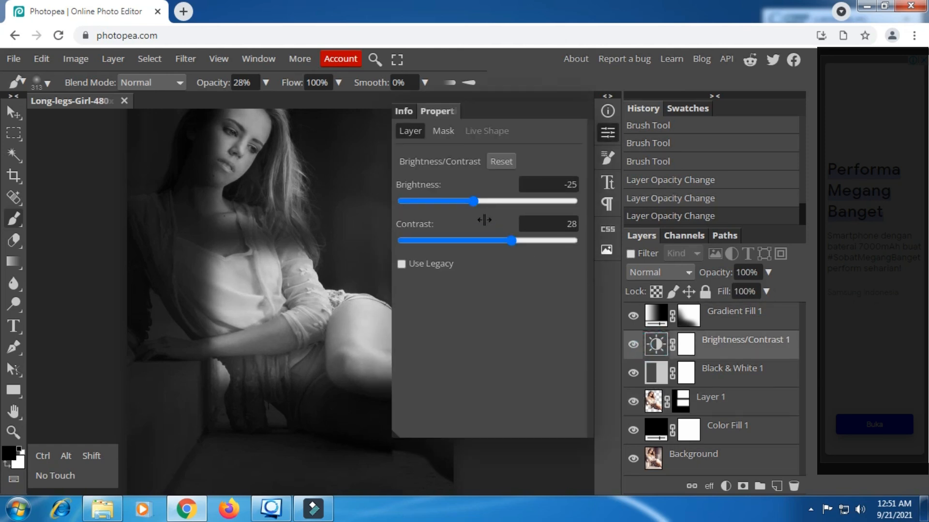
left_click(513, 241)
mouse_move(521, 237)
left_mouse_down()
mouse_move(540, 236)
mouse_move(531, 236)
left_mouse_up()
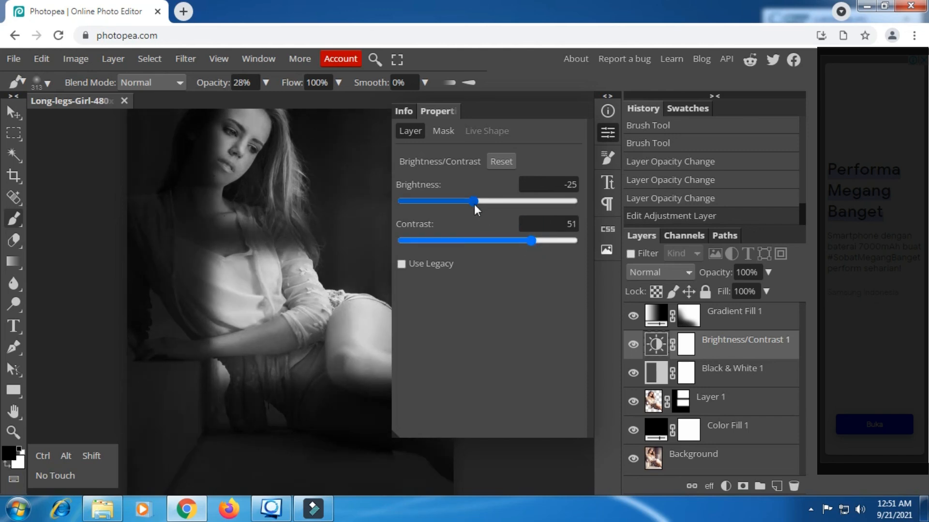
mouse_move(474, 204)
left_mouse_down()
mouse_move(461, 204)
mouse_move(472, 204)
left_mouse_up()
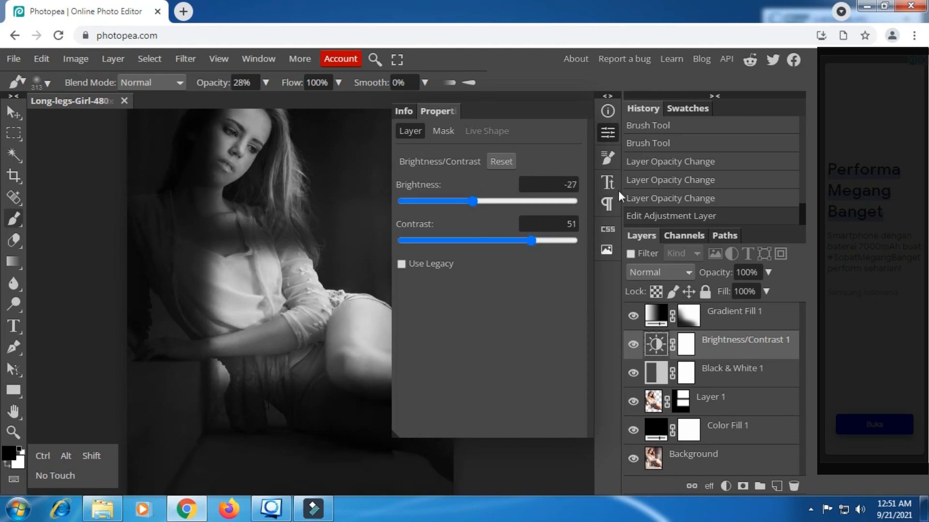
left_click(605, 131)
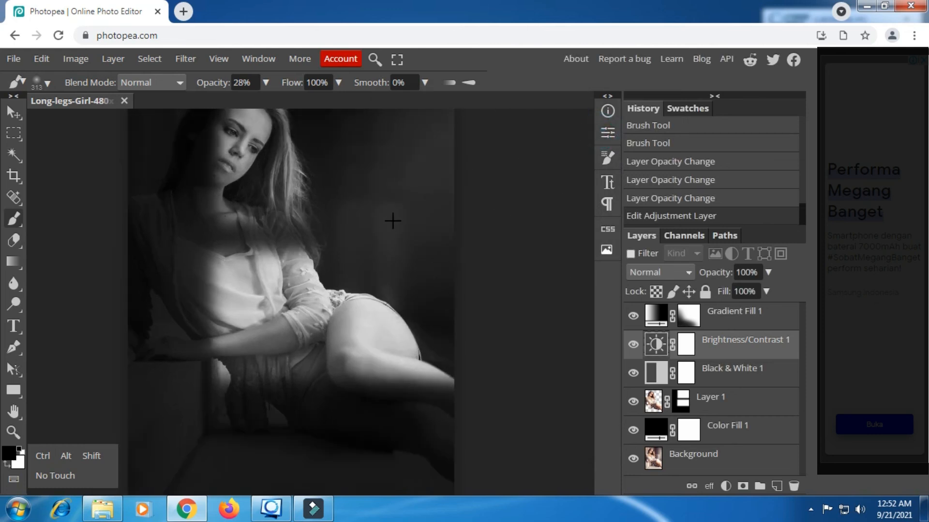
scroll(393, 221, "up", 3)
scroll(393, 221, "down", 2)
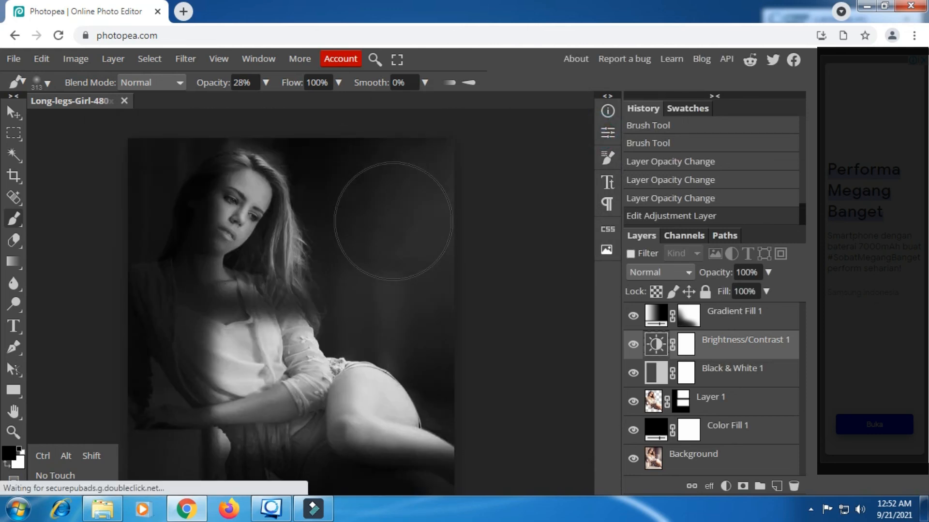
scroll(393, 221, "down", 2)
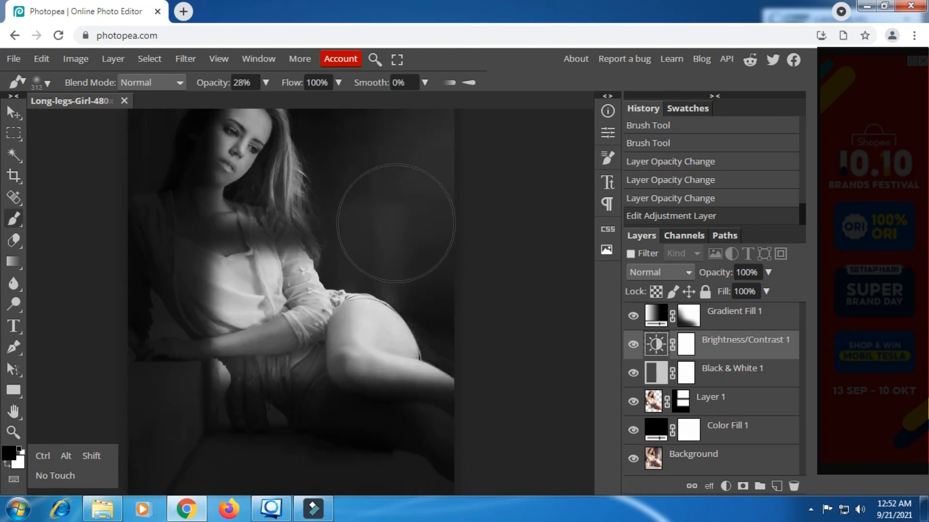
Raise the opacity of the Gradient Fill 1 layer to 18%.
left_click(723, 376)
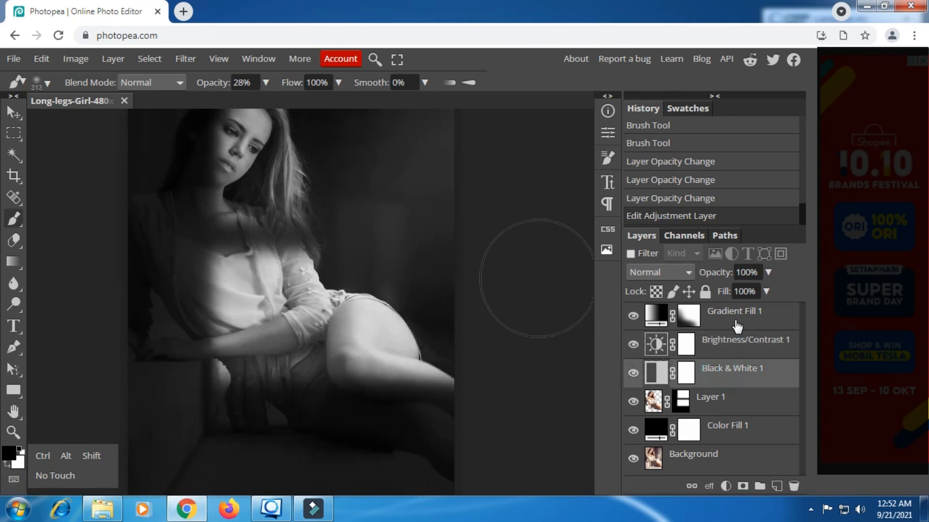
left_click(737, 327)
left_click(768, 273)
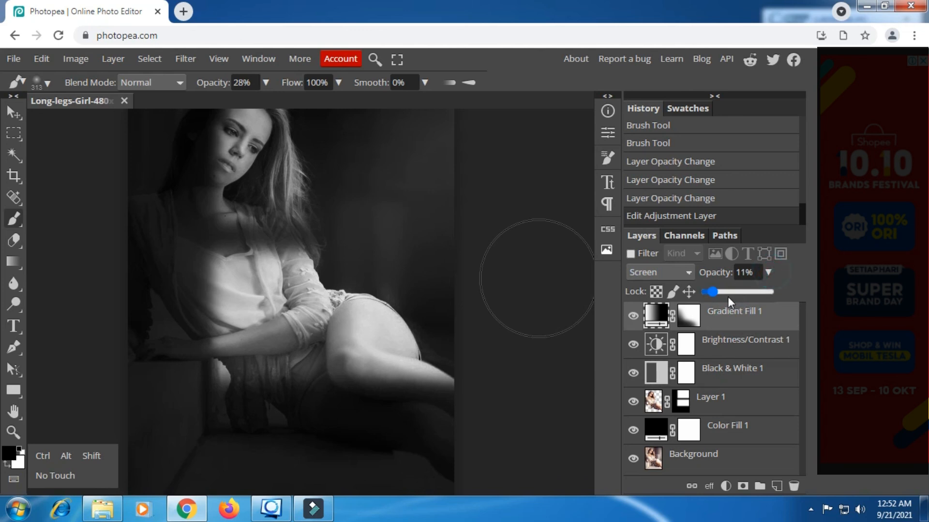
left_click_drag(717, 294, 718, 292)
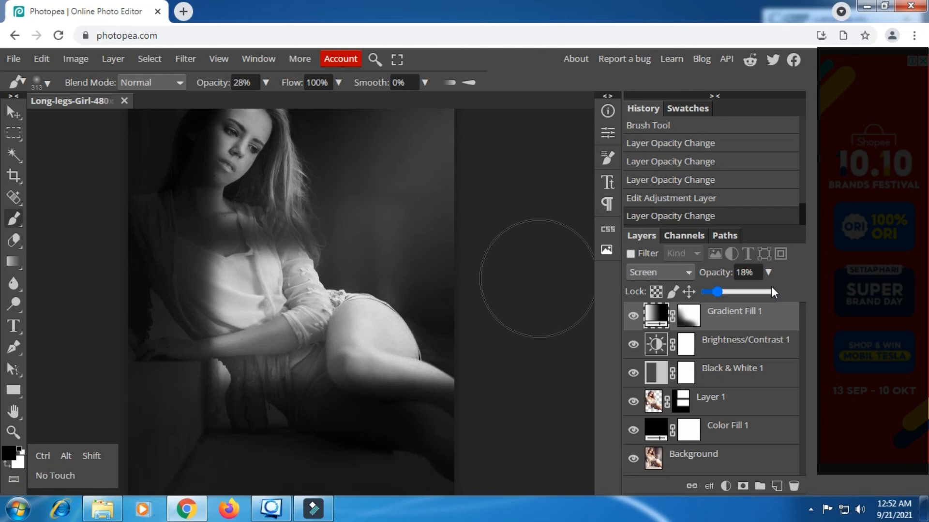
Export the finished photo as a JPG at maximum quality and save the file.
left_click(12, 59)
mouse_move(63, 258)
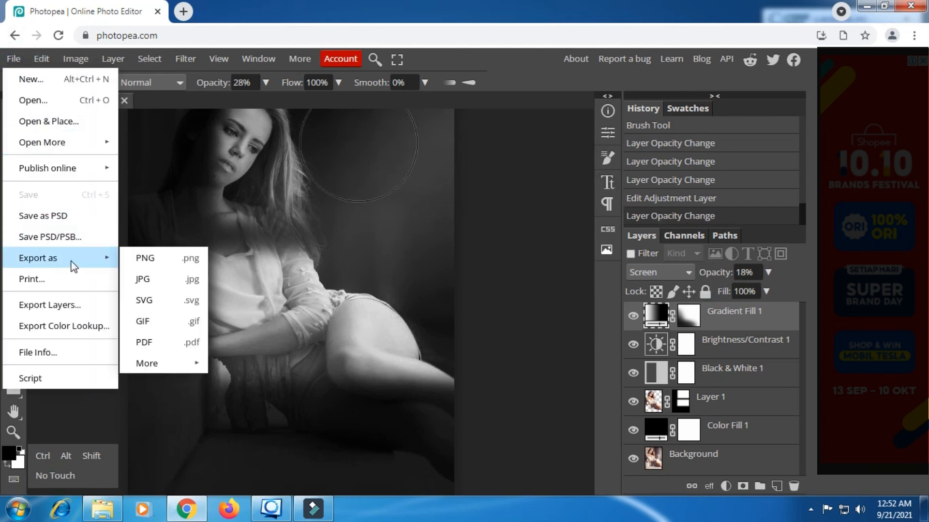
left_click(170, 280)
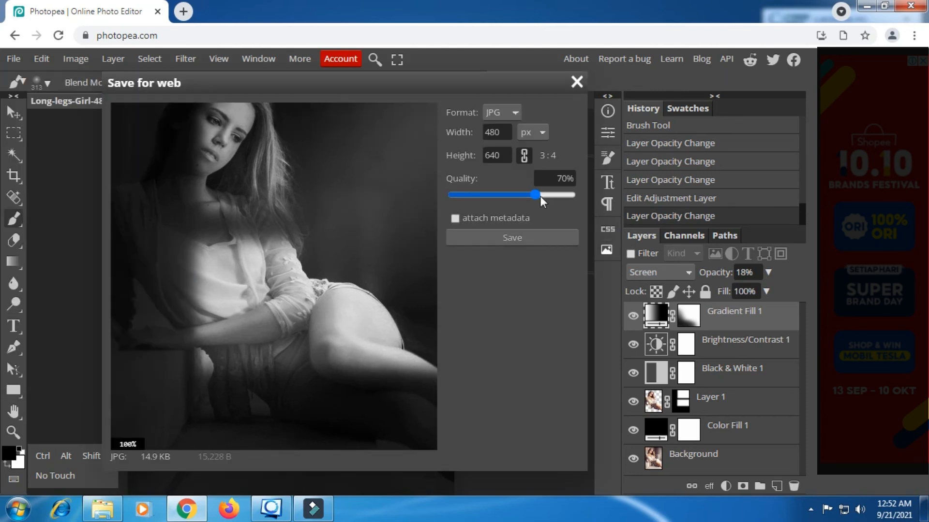
left_click_drag(540, 196, 620, 196)
left_click(502, 239)
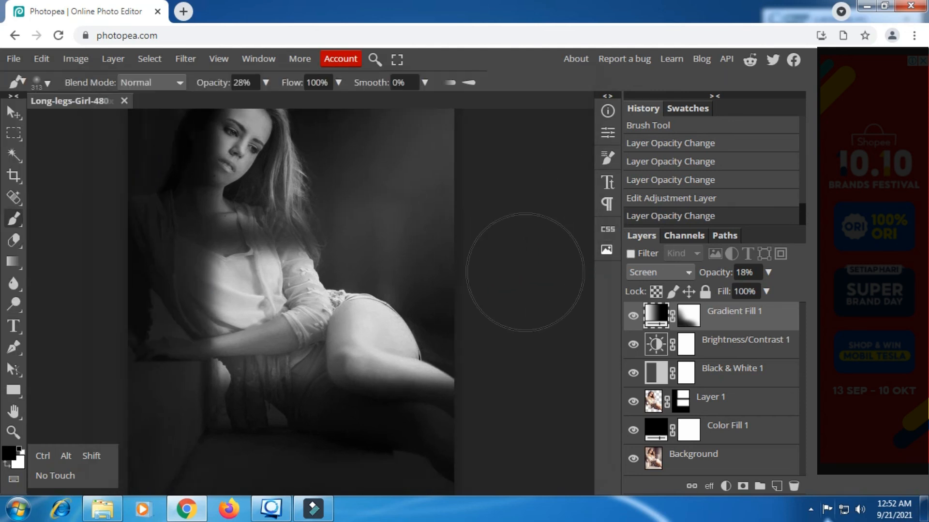
left_click(813, 509)
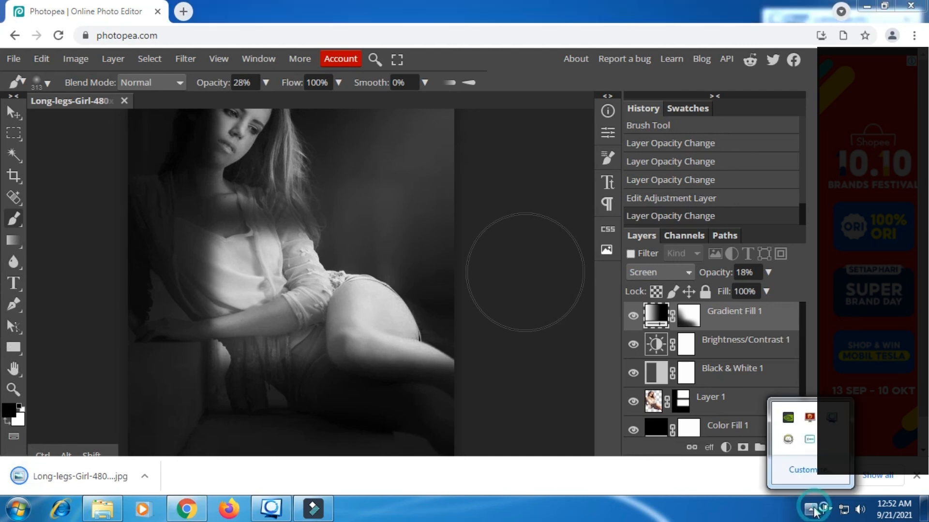
right_click(813, 442)
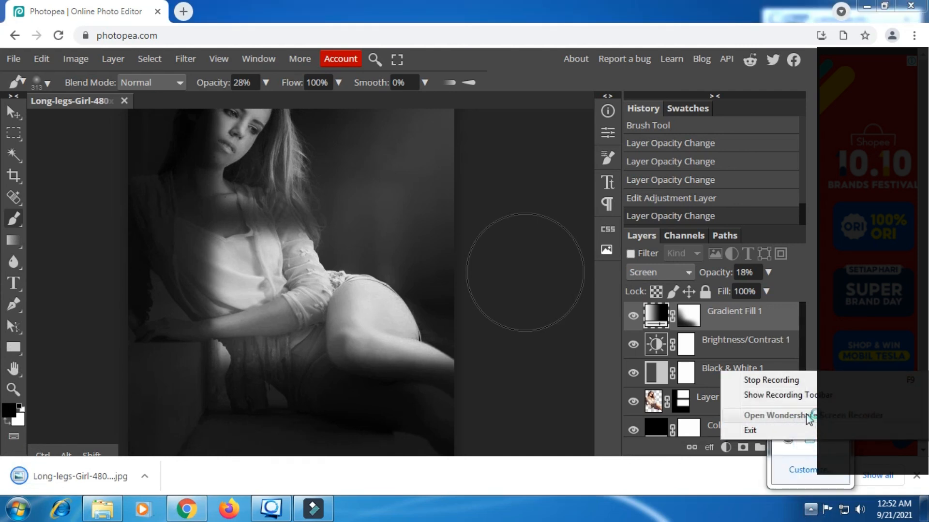